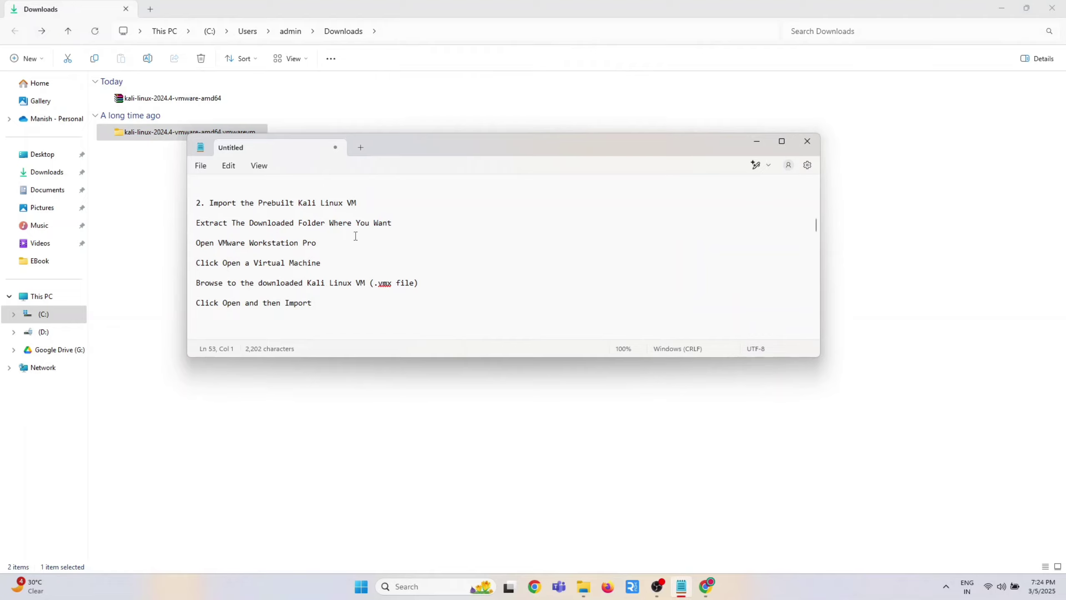
# - Minimise the File Explorer and Chrome windows and launch VMware Workstation Pro
pyautogui.moveTo(315, 244); pyautogui.dragTo(196, 243)
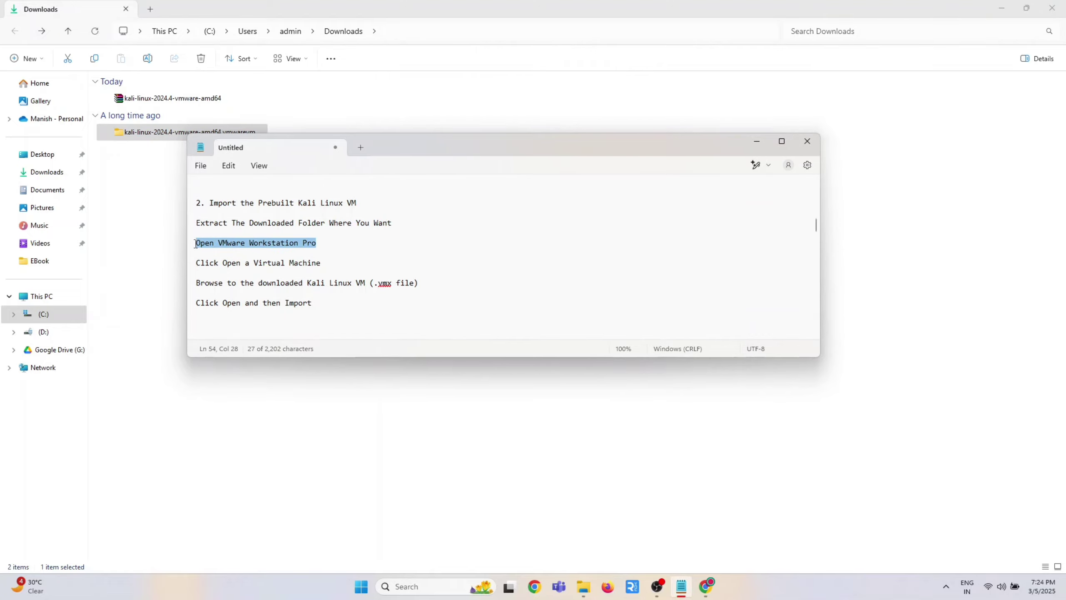
pyautogui.click(1001, 7)
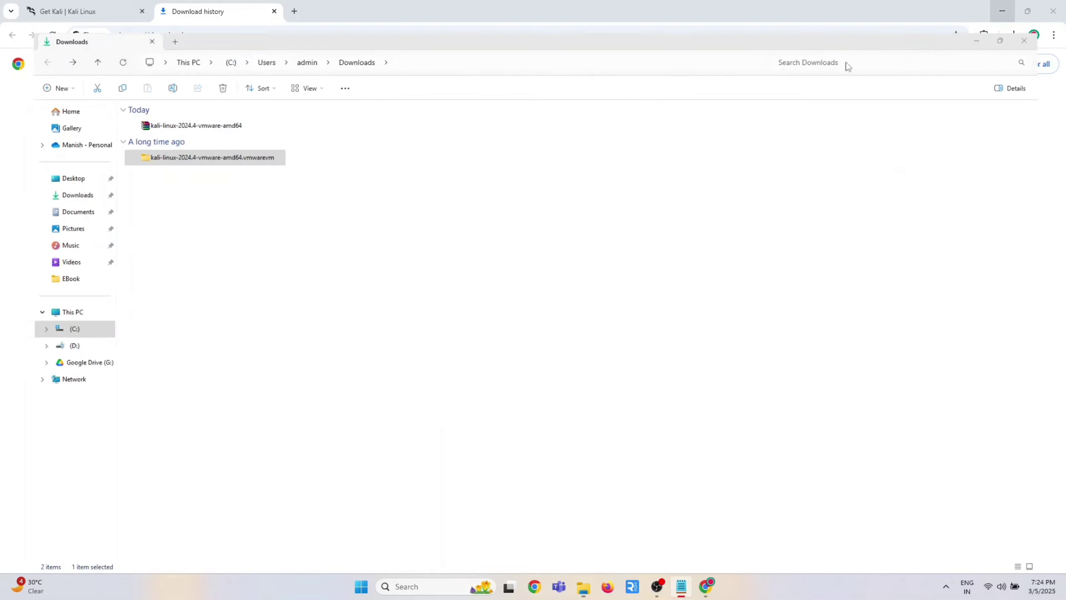
pyautogui.click(1007, 10)
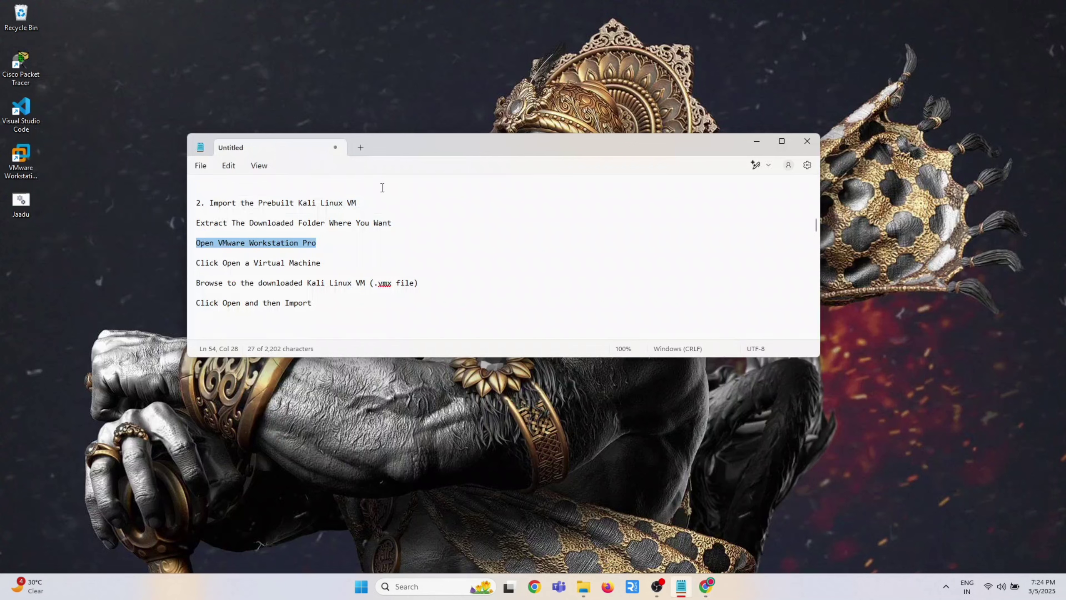
pyautogui.click(6, 169)
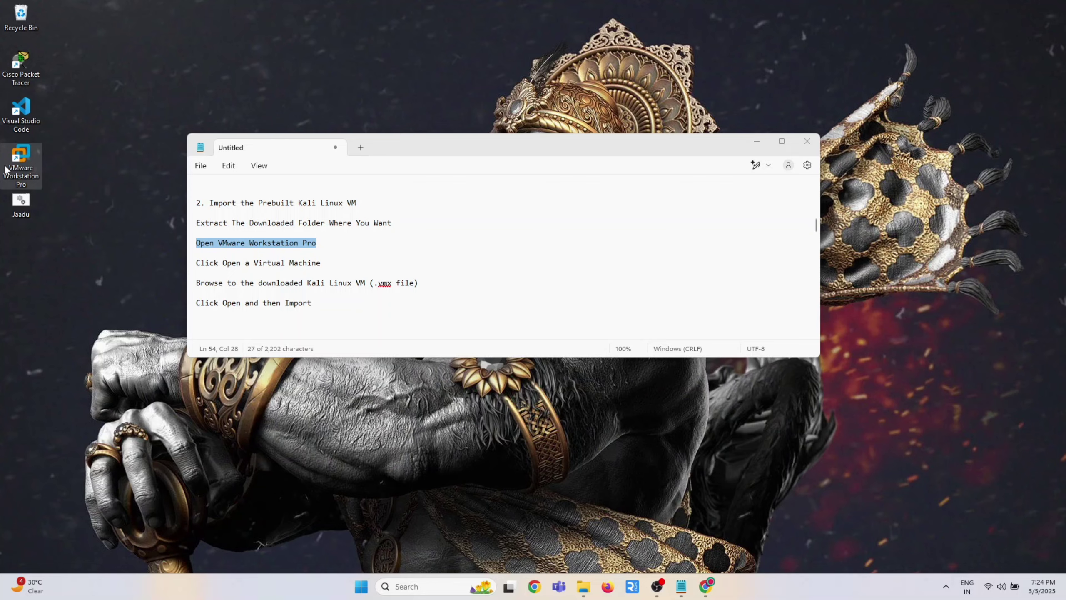
pyautogui.doubleClick(6, 169)
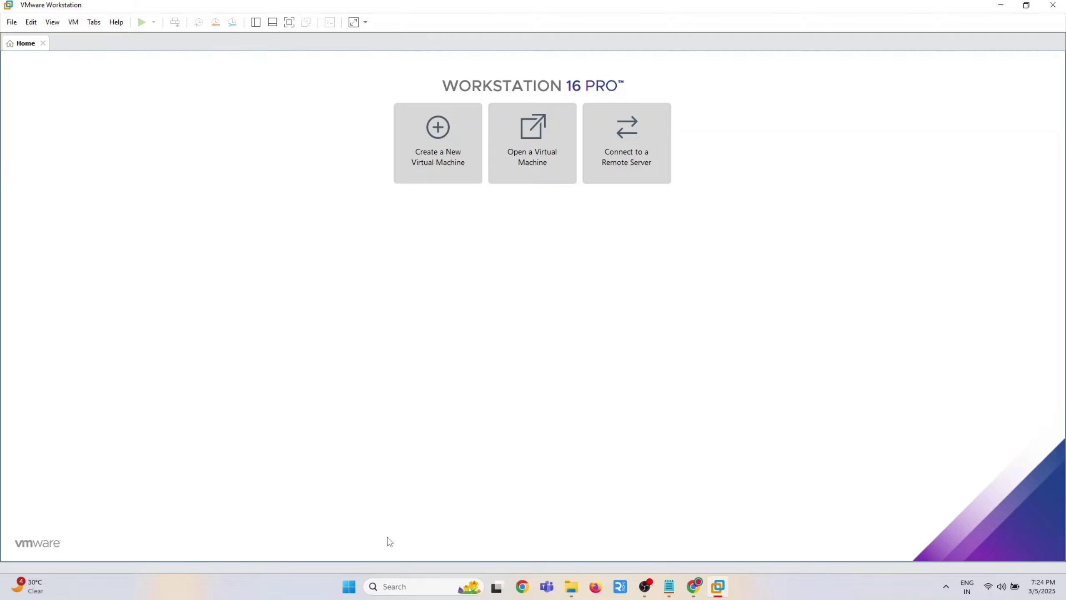
# - Highlight the "Click Open a Virtual Machine" line in the Notepad notes and start opening an existing virtual machine in VMware Workstation
pyautogui.click(675, 594)
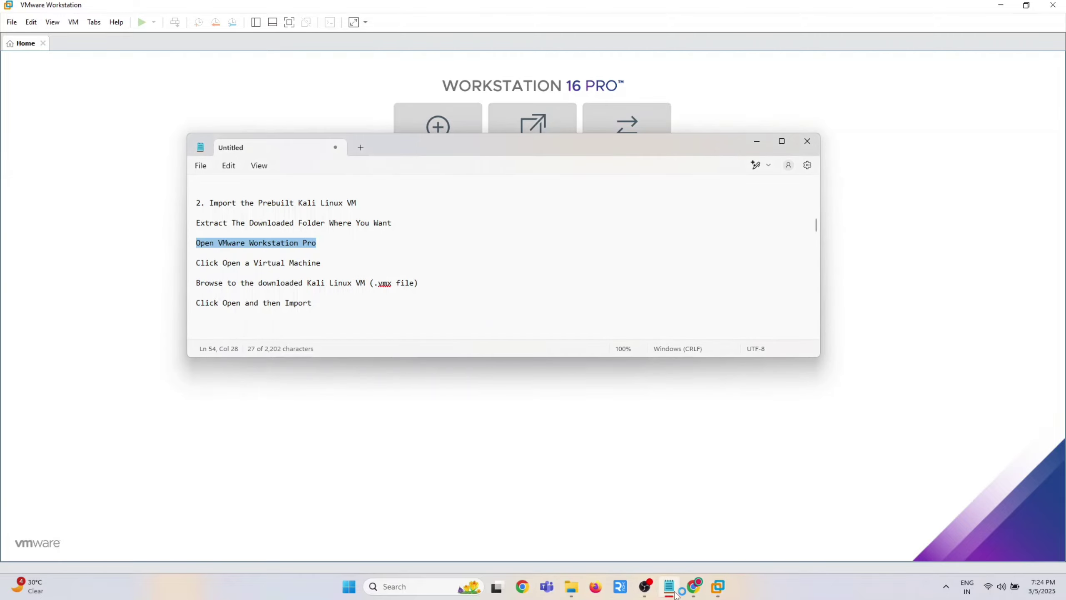
pyautogui.moveTo(326, 266); pyautogui.dragTo(183, 257)
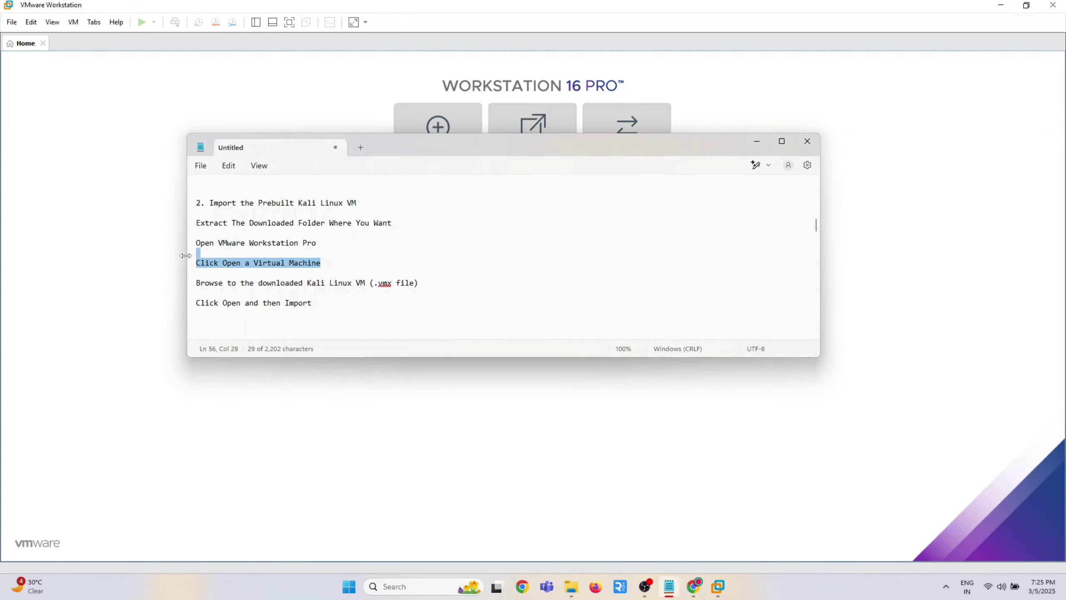
pyautogui.moveTo(553, 155); pyautogui.dragTo(560, 286)
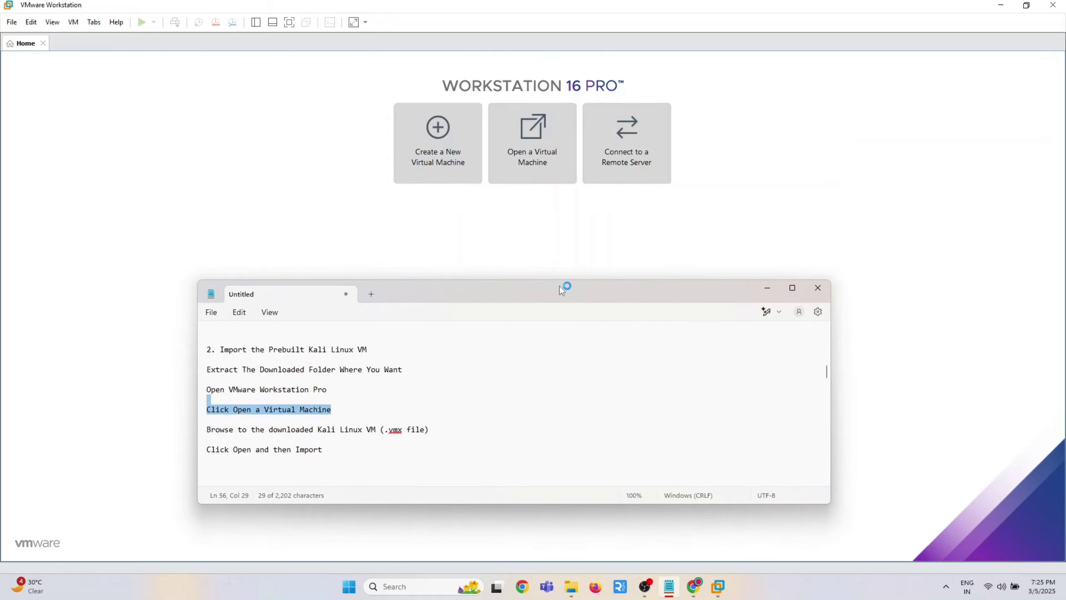
pyautogui.click(442, 144)
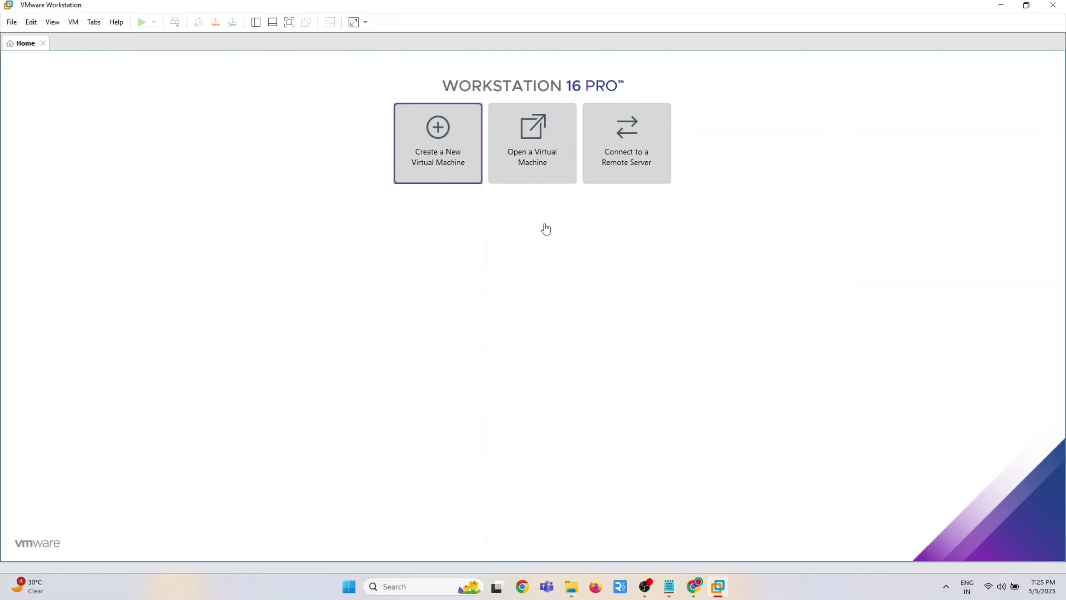
pyautogui.click(649, 179)
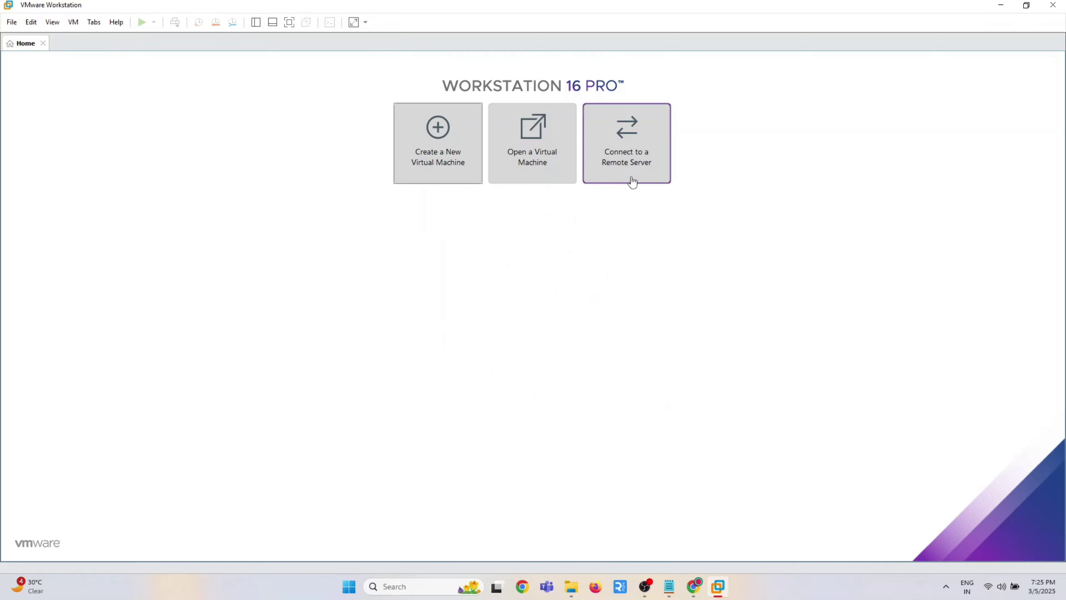
pyautogui.click(548, 182)
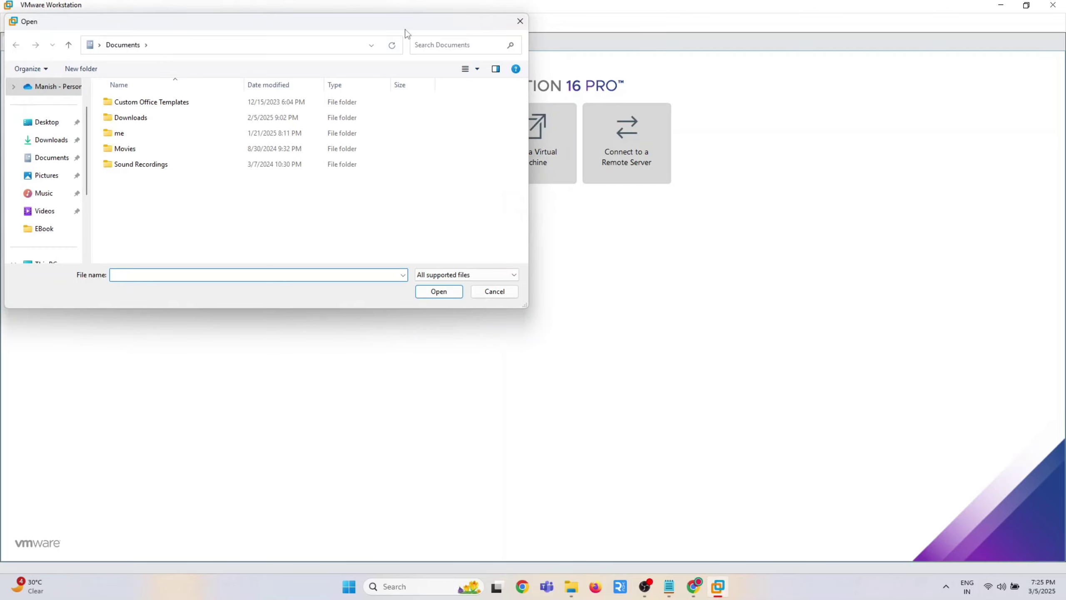
# - Check the .vmx line in the notes and open the kali-linux-2024.4-vmware-amd64 virtual machine from its extracted folder in Downloads
pyautogui.moveTo(406, 29); pyautogui.dragTo(543, 47)
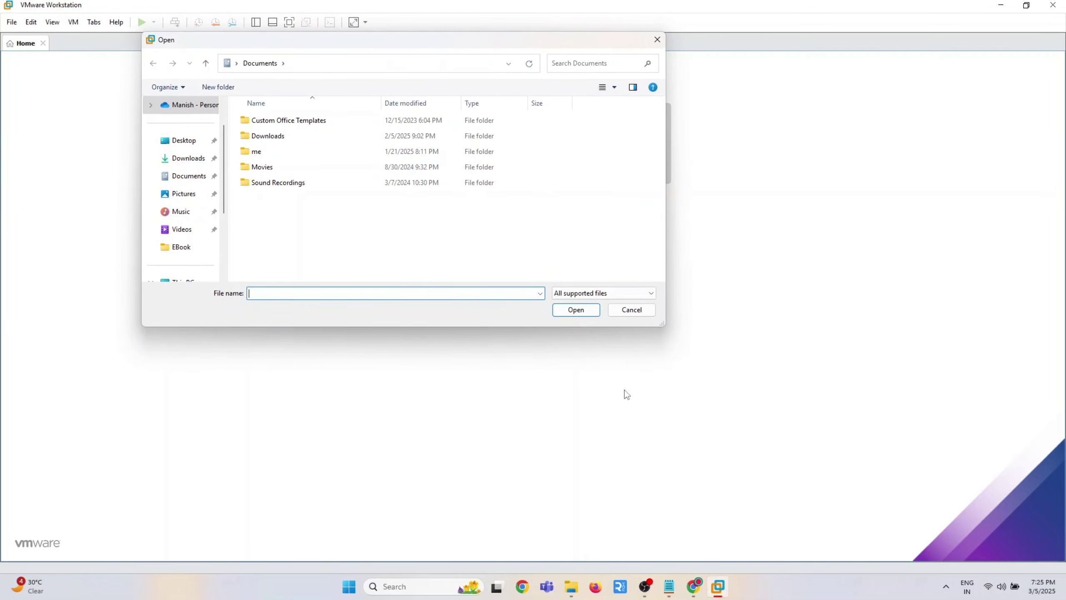
pyautogui.click(669, 586)
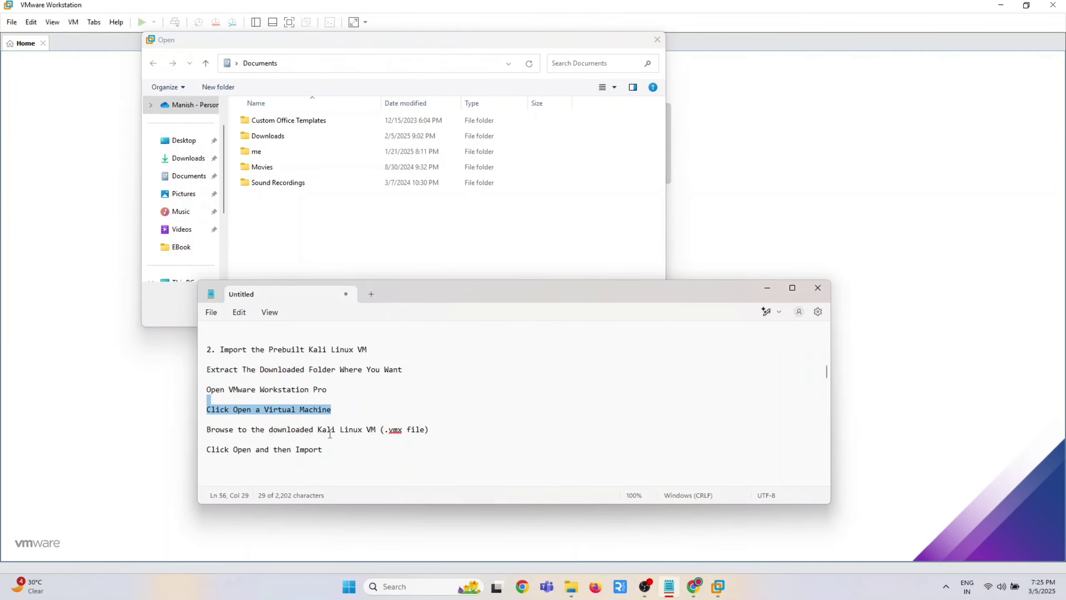
pyautogui.moveTo(445, 430); pyautogui.dragTo(201, 436)
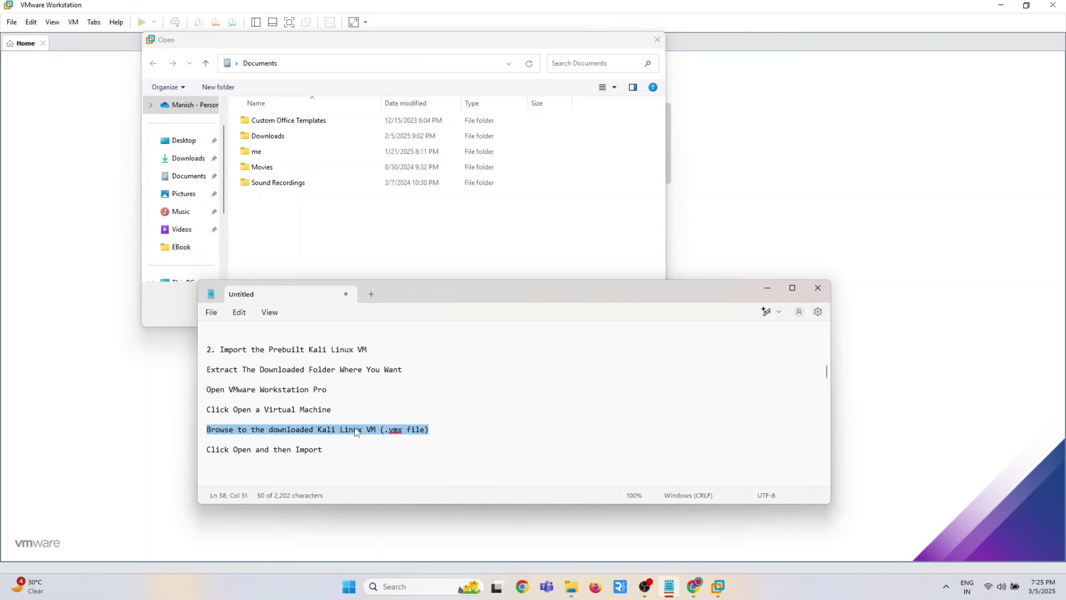
pyautogui.moveTo(553, 293); pyautogui.dragTo(501, 282)
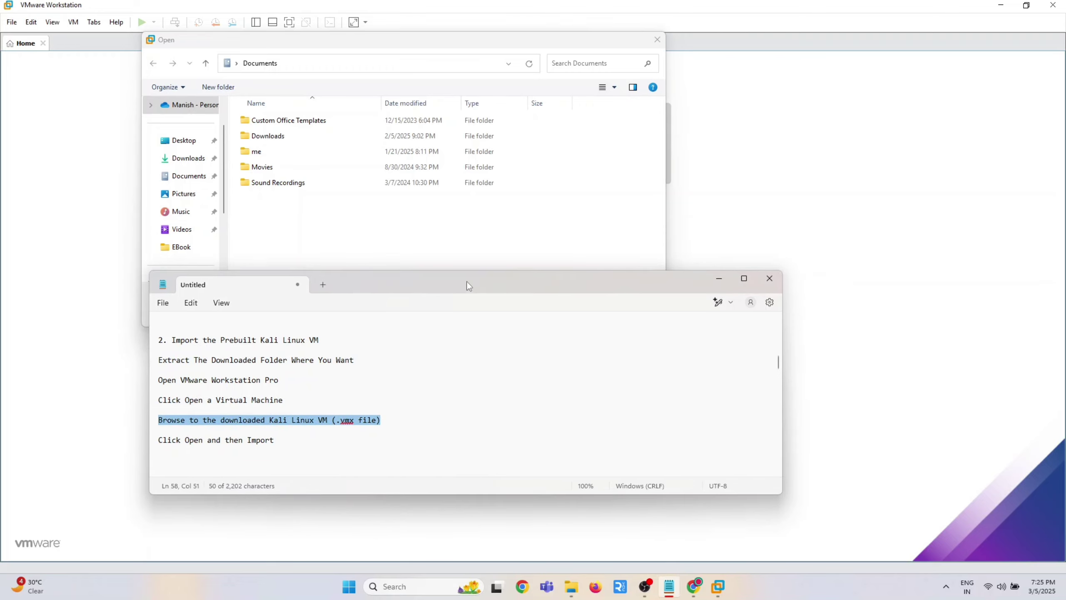
pyautogui.click(717, 278)
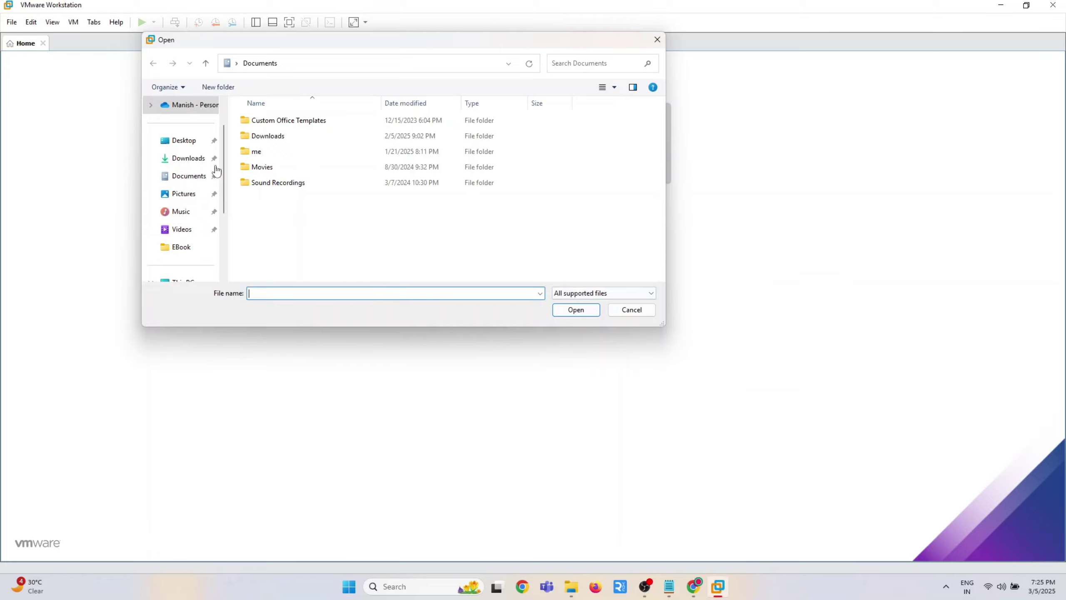
pyautogui.click(188, 159)
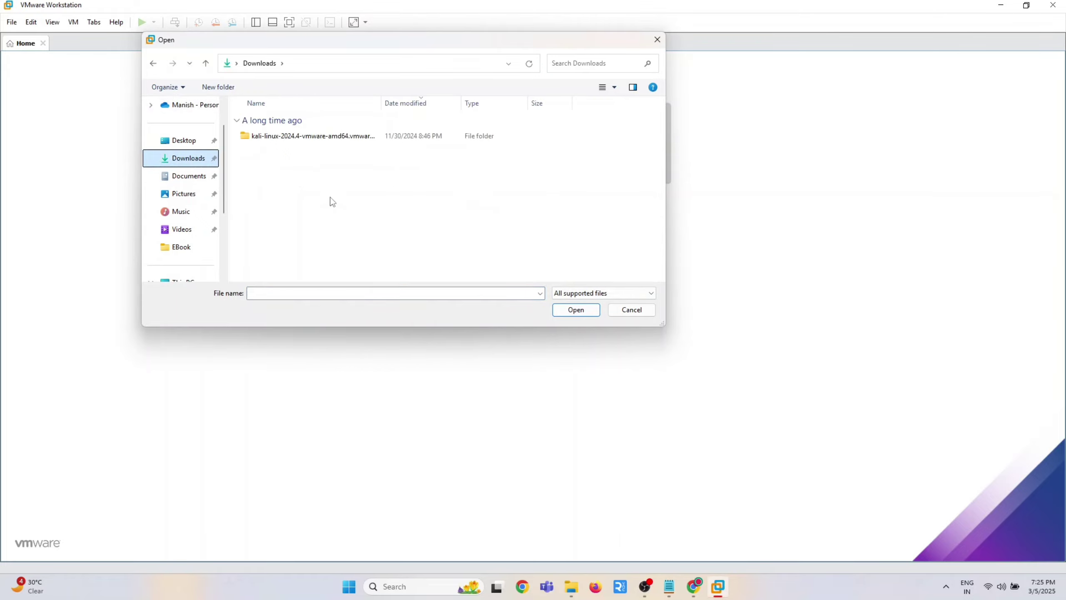
pyautogui.doubleClick(279, 136)
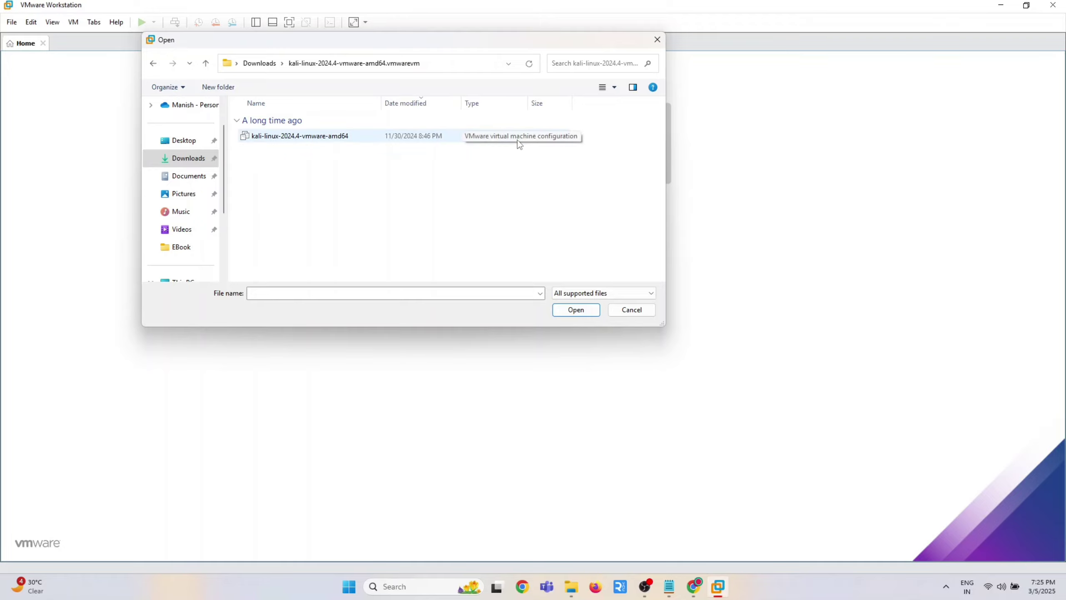
pyautogui.click(338, 141)
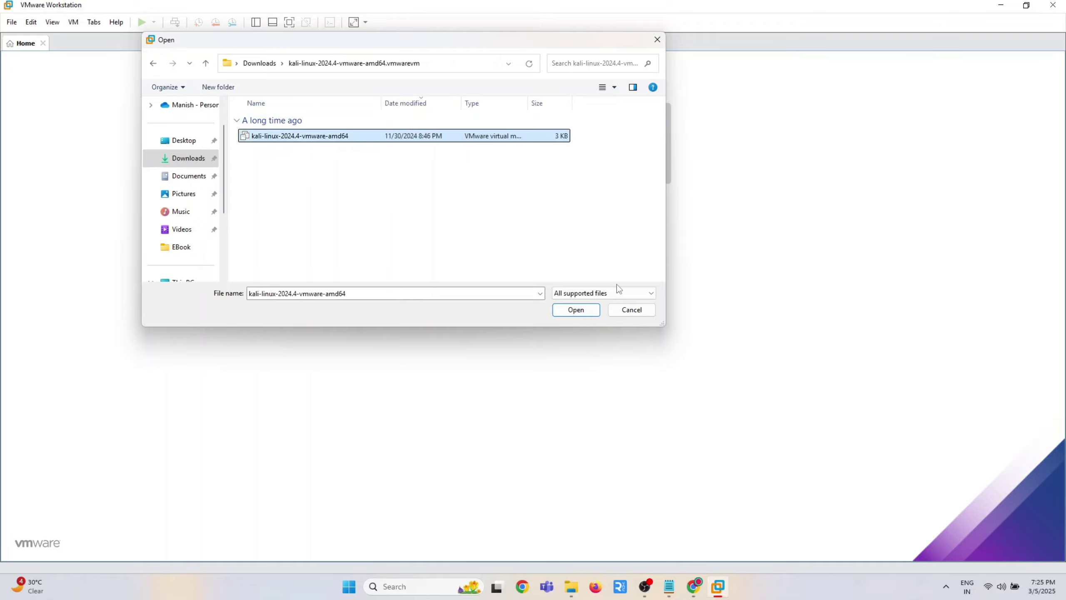
pyautogui.click(575, 310)
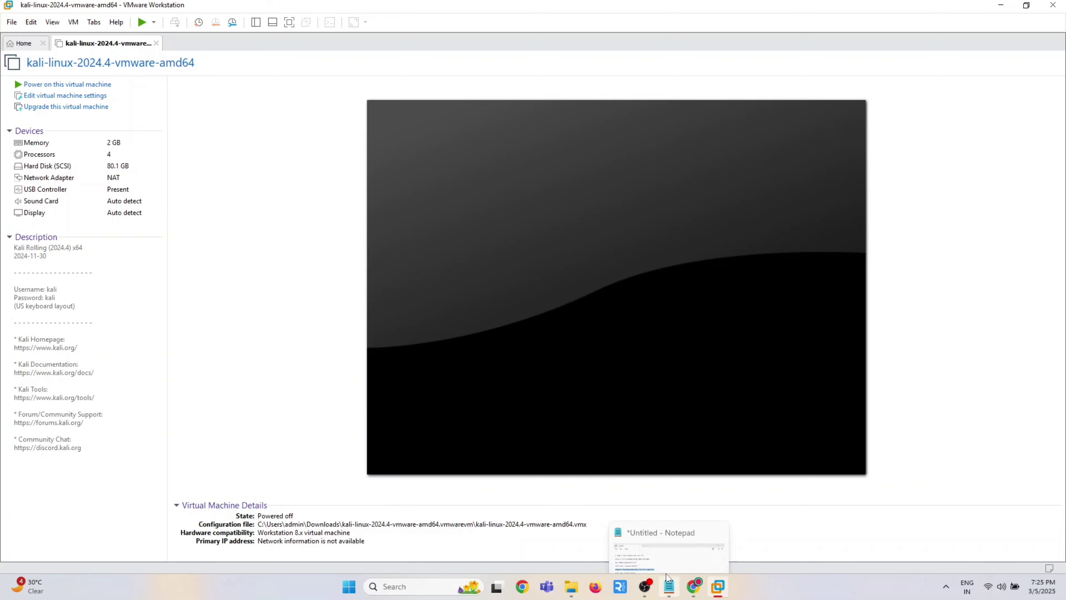
# - Review the final import line and the virtual machine naming line under "Configure Virtual Machine Settings" in the Notepad notes
pyautogui.click(669, 588)
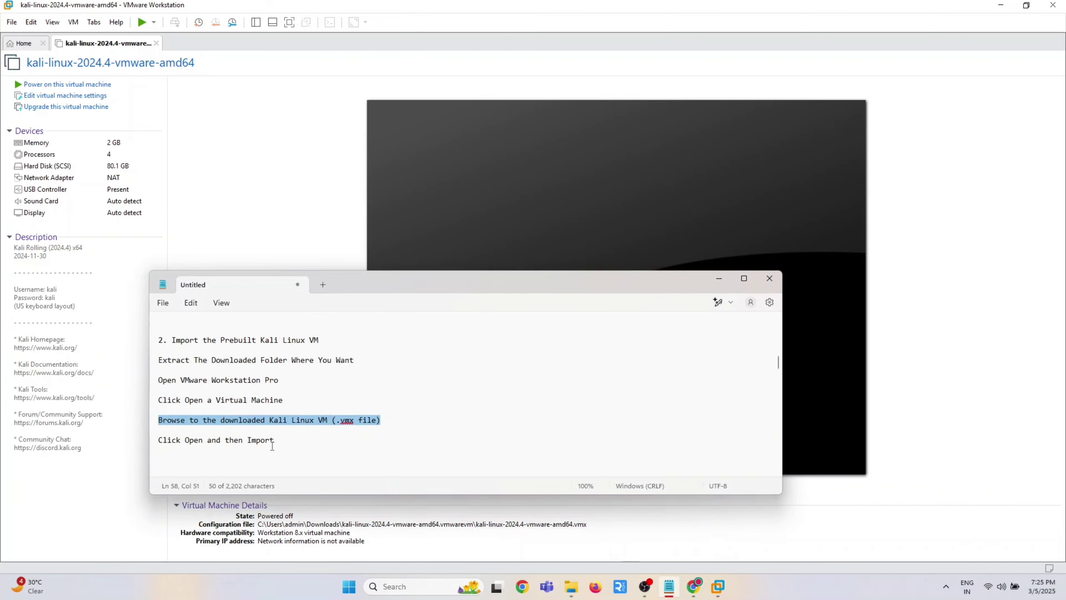
pyautogui.moveTo(274, 440); pyautogui.dragTo(160, 439)
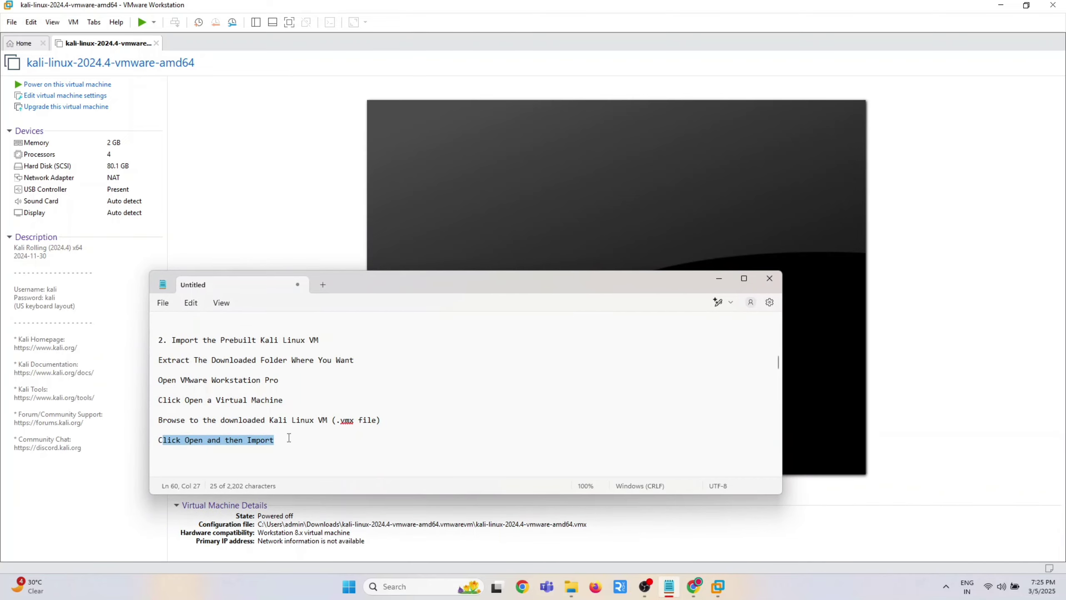
pyautogui.scroll(-5, 296, 438)
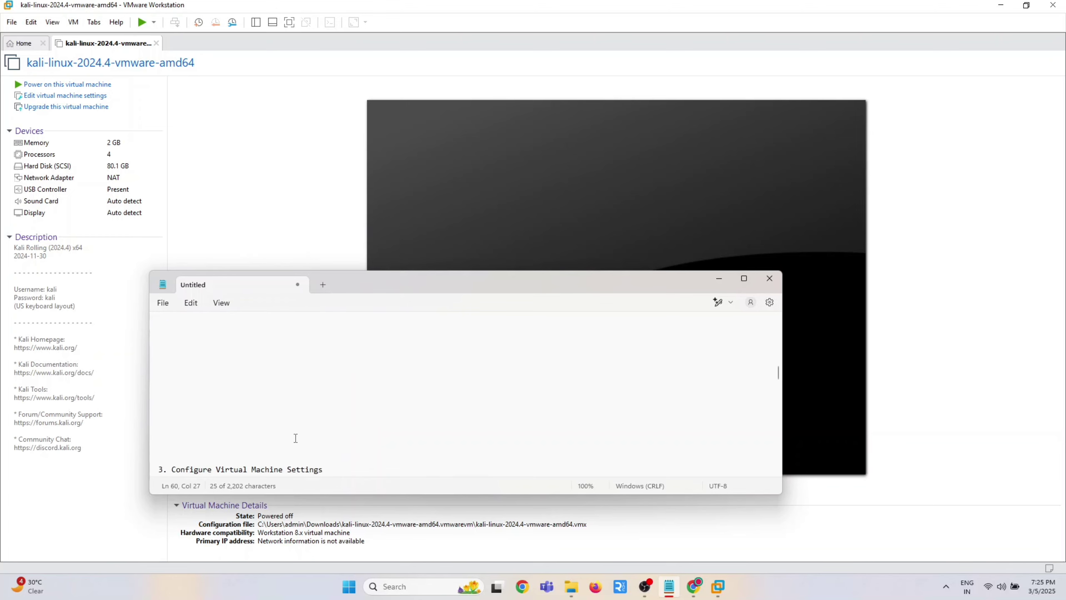
pyautogui.scroll(-1, 295, 438)
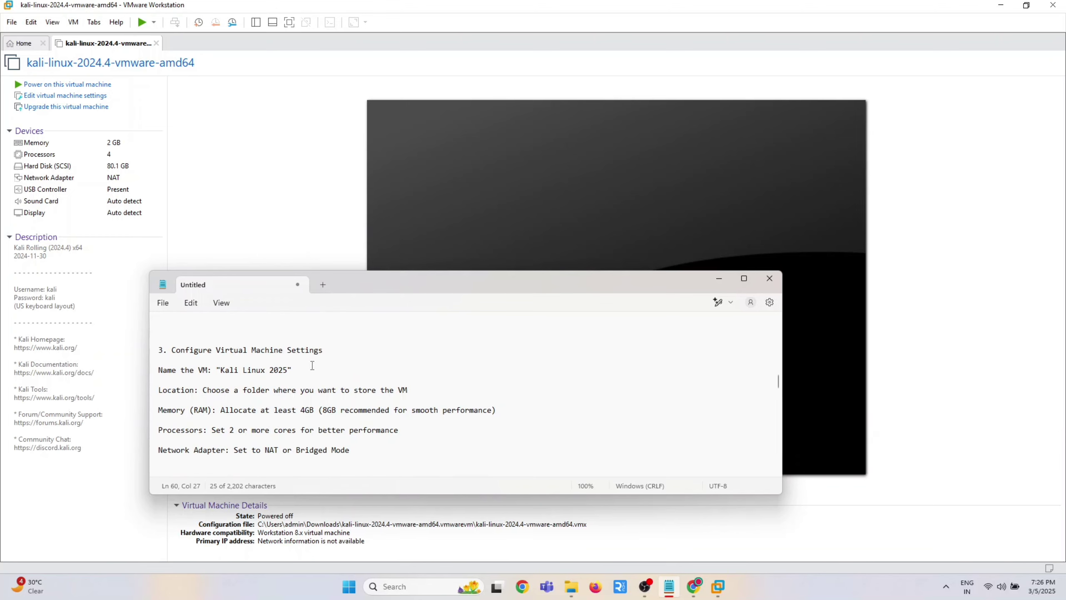
pyautogui.moveTo(312, 371); pyautogui.dragTo(196, 383)
pyautogui.click(712, 281)
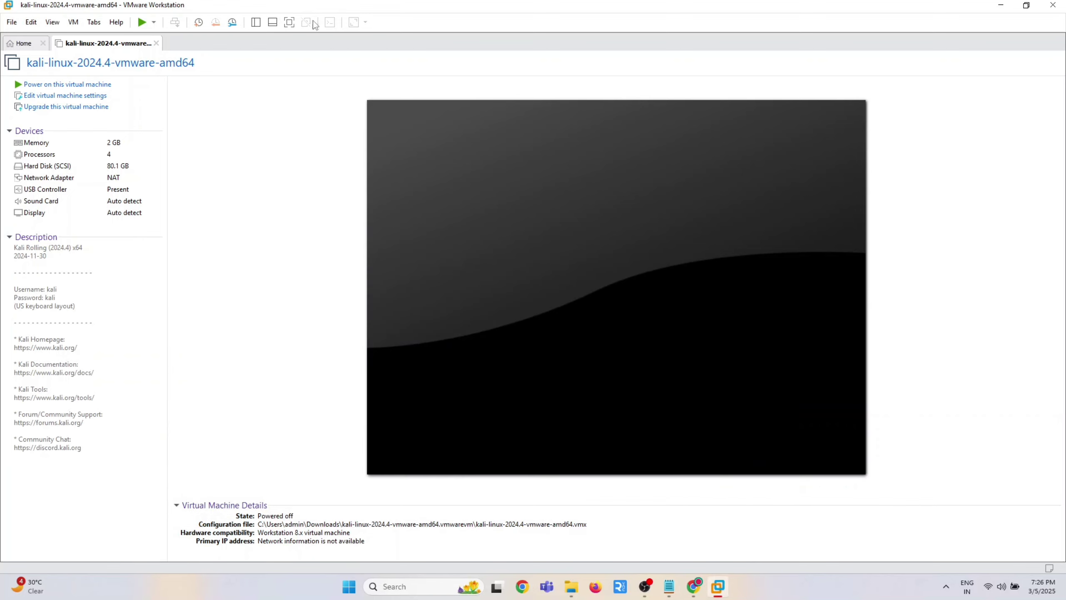
# - Show the virtual machine library and rename the kali-linux-2024.4-vmware-amd64 entry as "Kali Linux 2025"
pyautogui.click(255, 22)
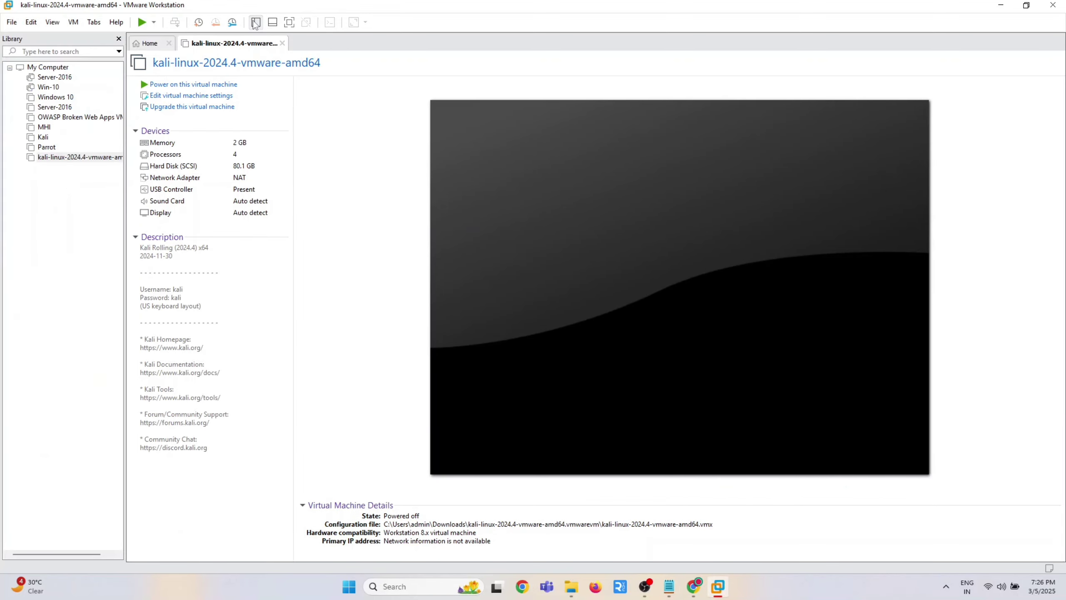
pyautogui.click(63, 158)
pyautogui.click(63, 158)
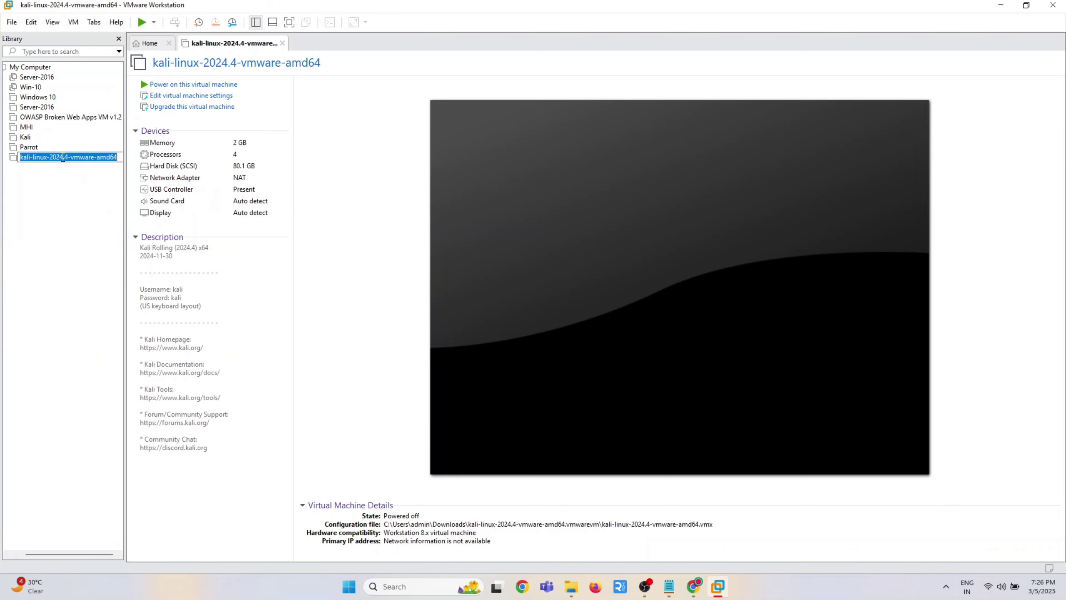
pyautogui.write('Kali')
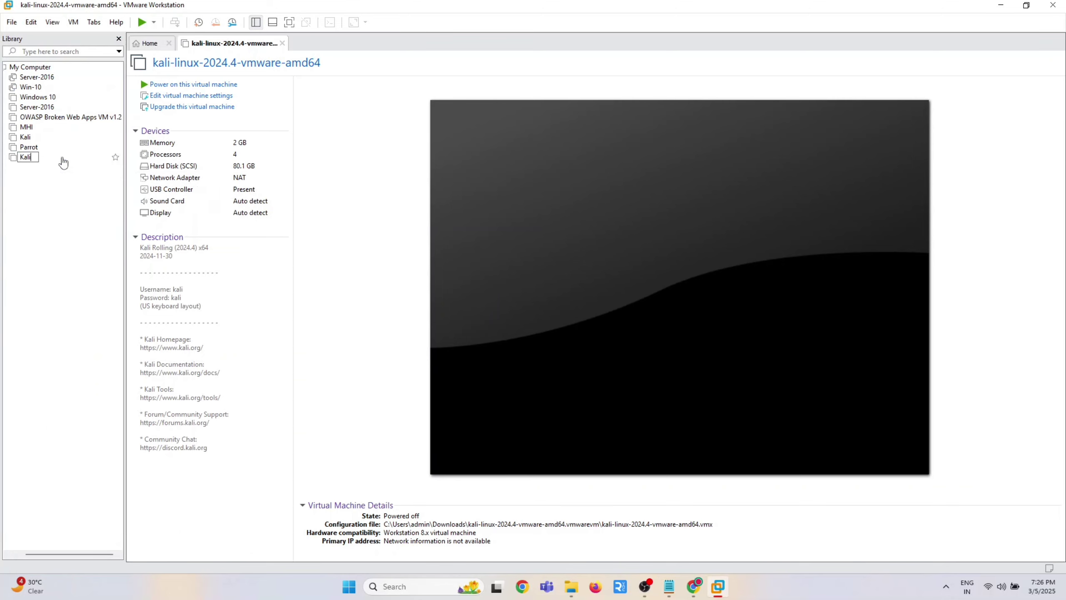
pyautogui.write(' Linux 2025')
pyautogui.press('Return')
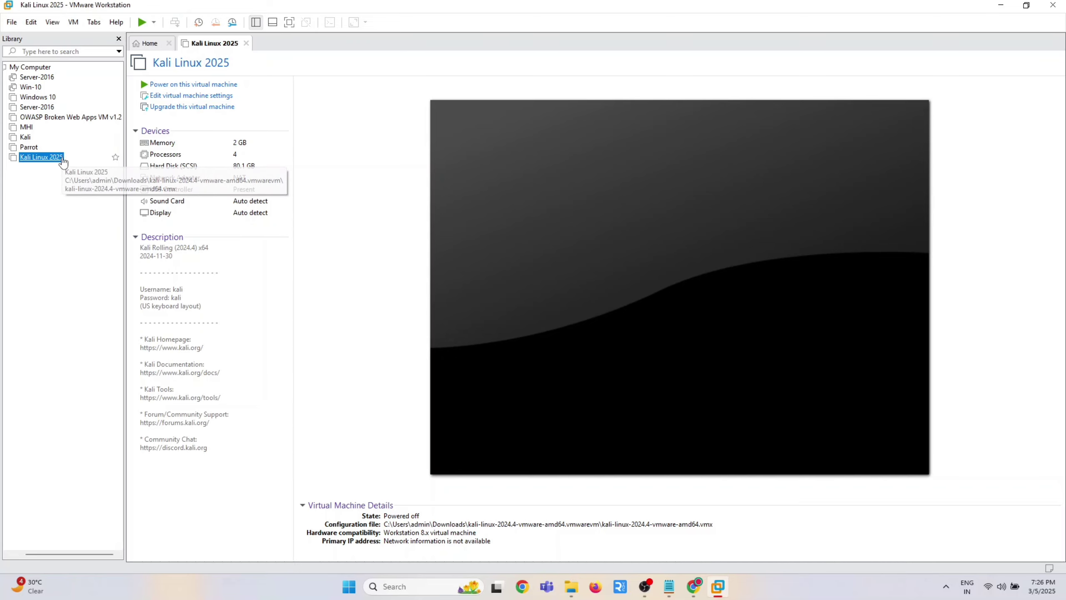
# - Review the storage location and memory allocation lines in the Notepad notes, highlighting each one
pyautogui.hotkey('alt', 'Tab')
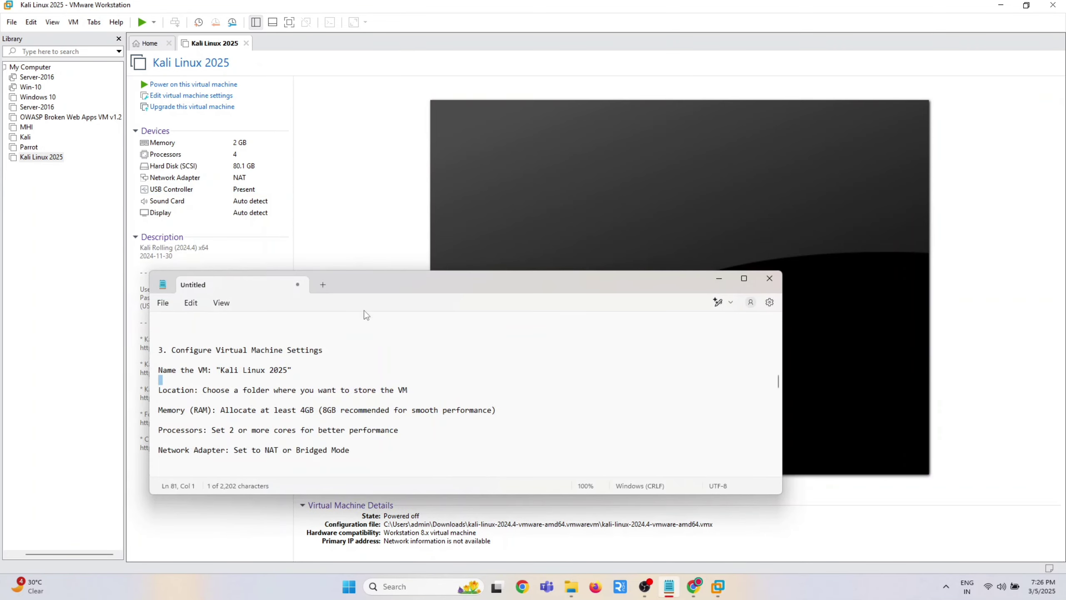
pyautogui.moveTo(533, 284); pyautogui.dragTo(548, 182)
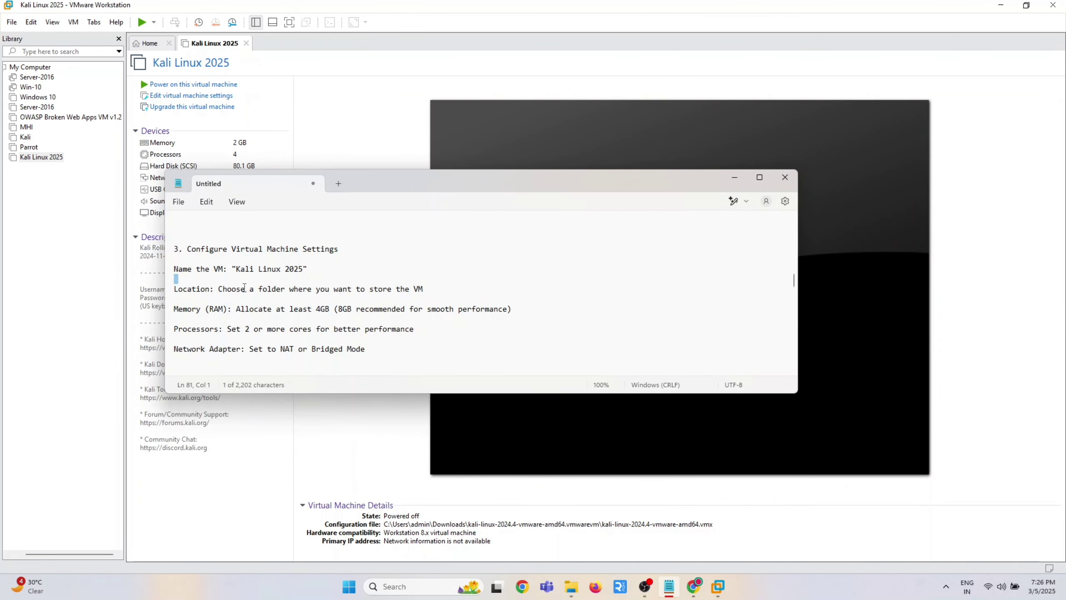
pyautogui.click(173, 310)
pyautogui.moveTo(219, 289); pyautogui.dragTo(174, 289)
pyautogui.click(454, 288)
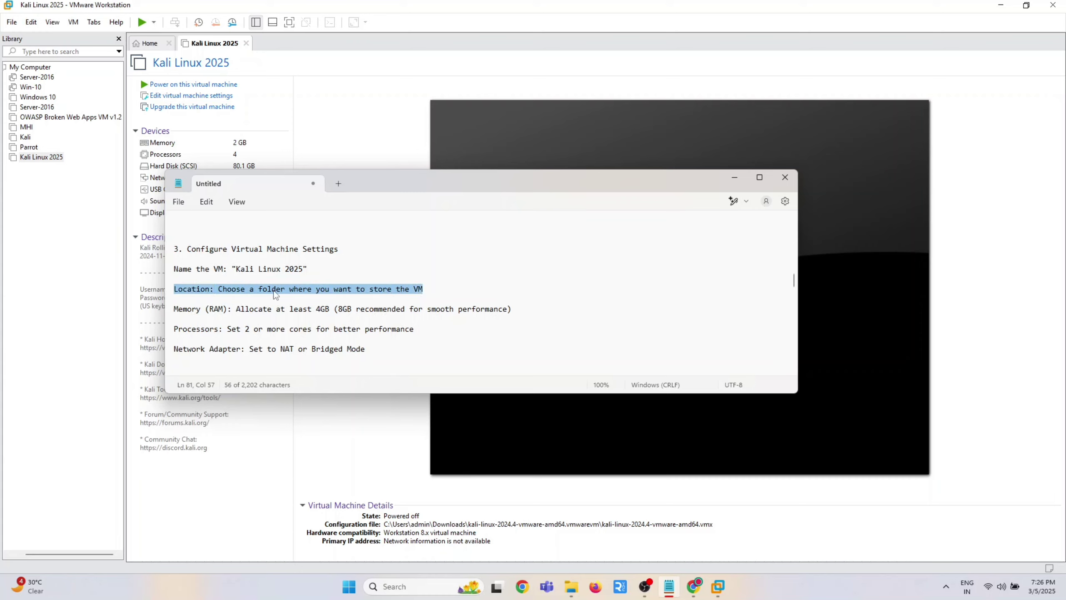
pyautogui.click(272, 289)
pyautogui.moveTo(236, 310); pyautogui.dragTo(334, 309)
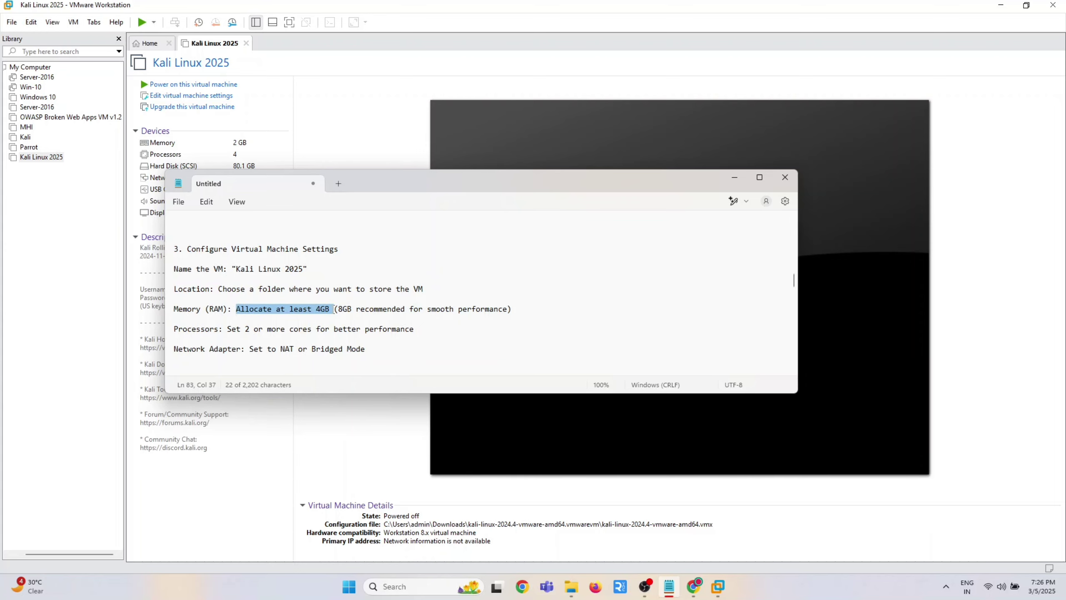
# - Edit the Kali Linux 2025 virtual machine settings and set its memory to 4096 MB
pyautogui.click(309, 127)
pyautogui.click(215, 98)
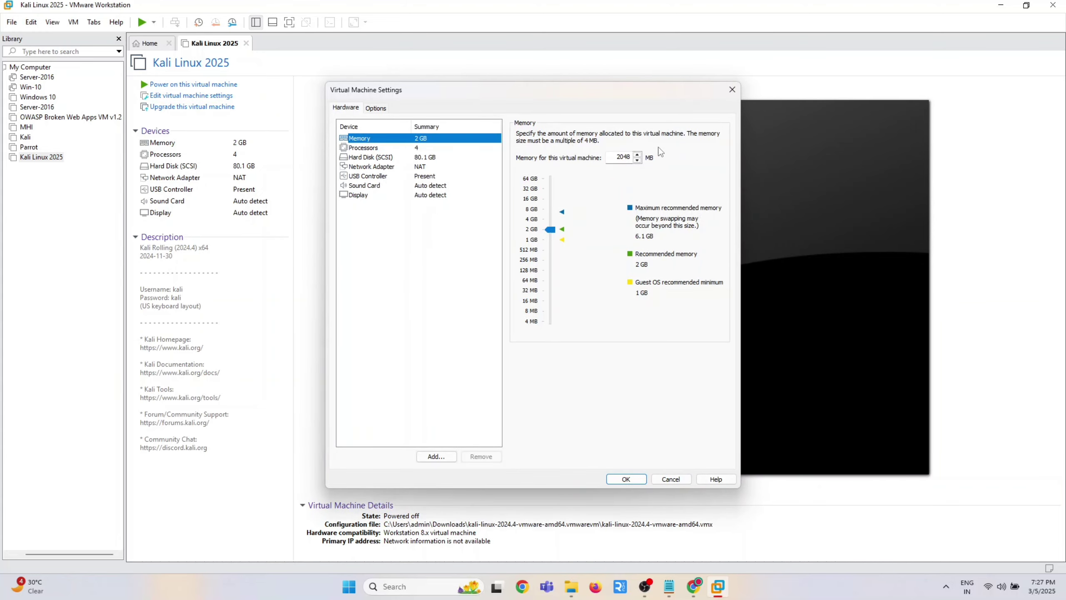
pyautogui.moveTo(550, 229); pyautogui.dragTo(550, 219)
# - Delete the storage location line from the "Configure Virtual Machine Settings" section of the Notepad notes
pyautogui.click(667, 588)
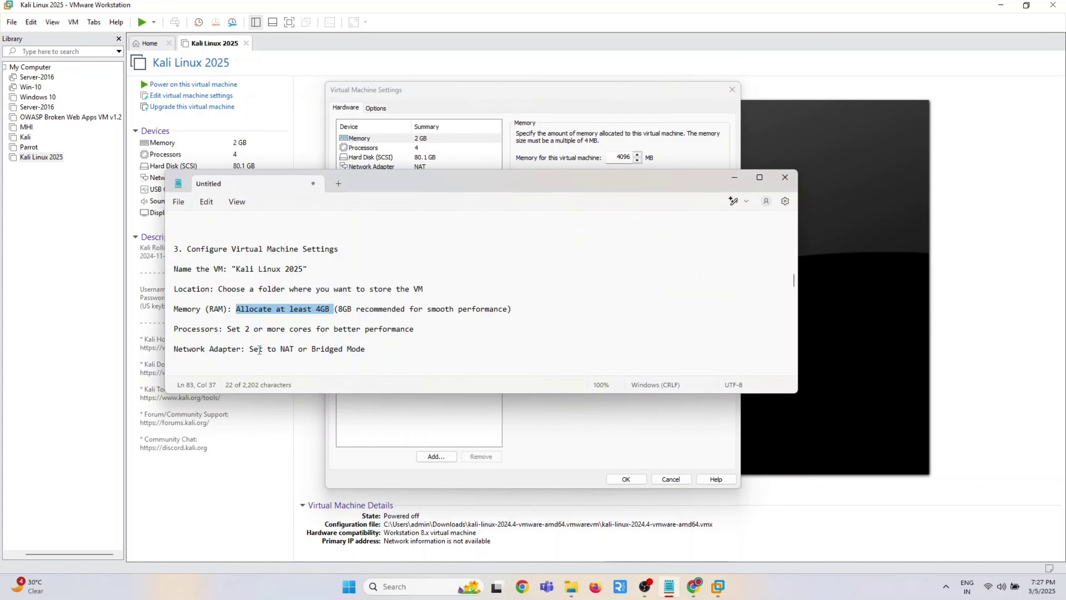
pyautogui.moveTo(425, 290); pyautogui.dragTo(179, 292)
pyautogui.press('BackSpace')
pyautogui.press('BackSpace')
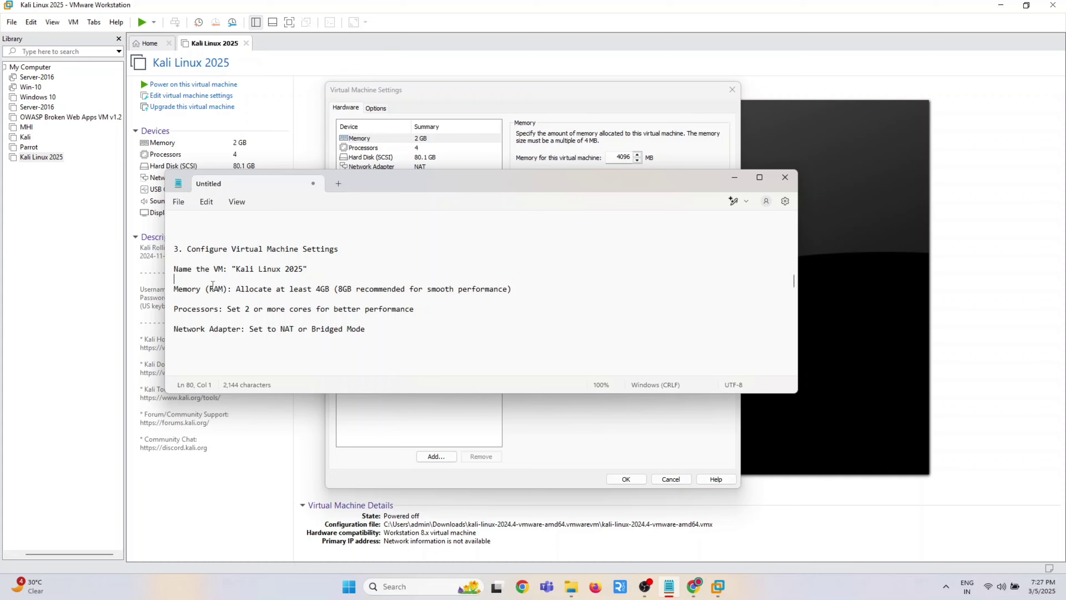
# - Review the memory and processors lines in the notes and inspect the Processors settings of the Kali Linux 2025 virtual machine
pyautogui.moveTo(289, 291); pyautogui.dragTo(346, 301)
pyautogui.moveTo(237, 321); pyautogui.dragTo(203, 319)
pyautogui.click(194, 313)
pyautogui.doubleClick(209, 310)
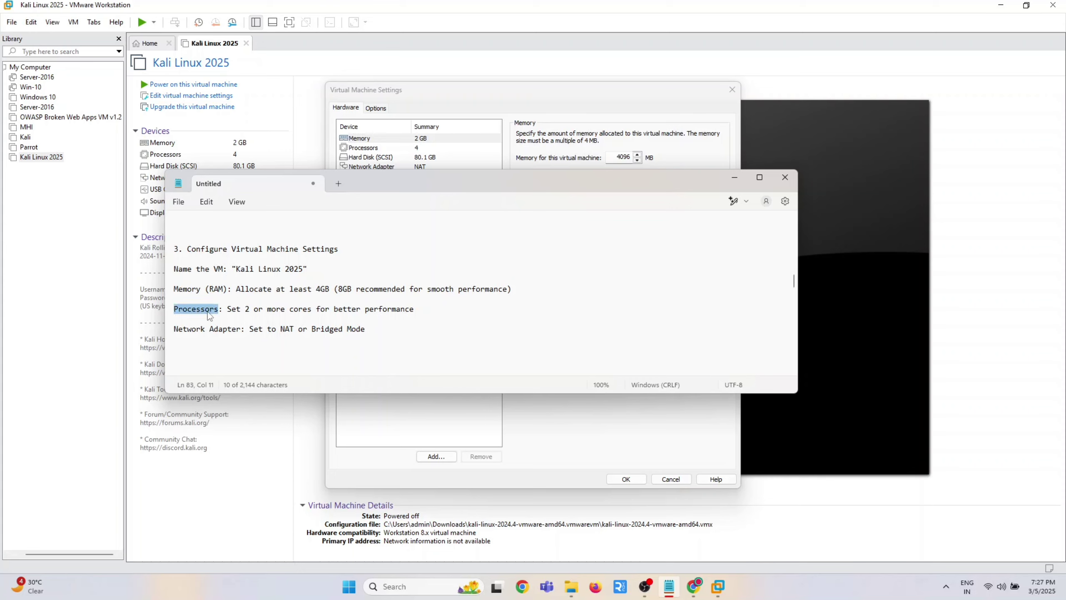
pyautogui.click(282, 319)
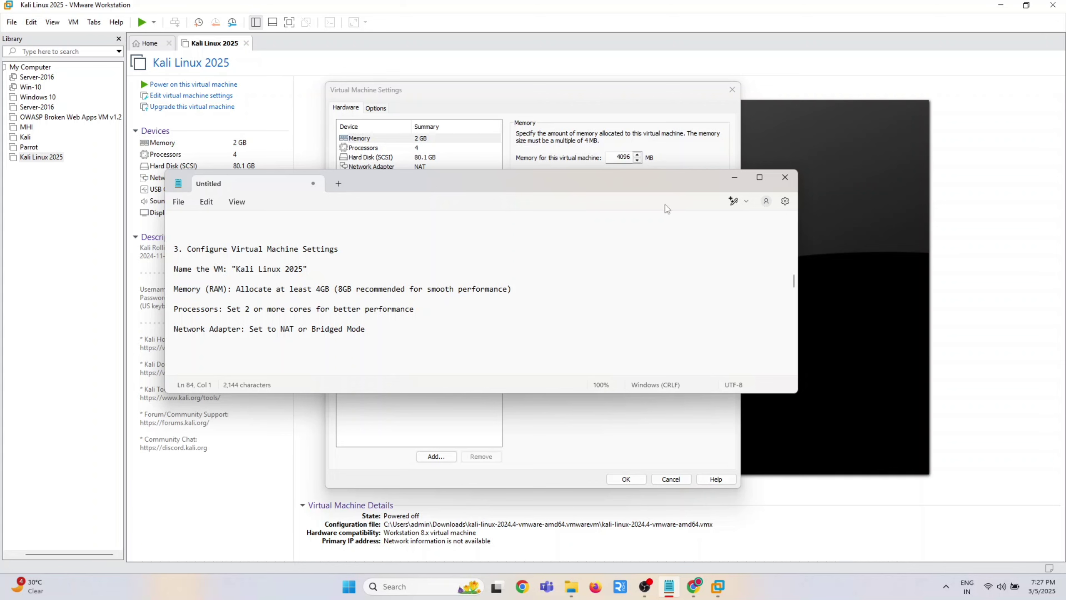
pyautogui.click(735, 177)
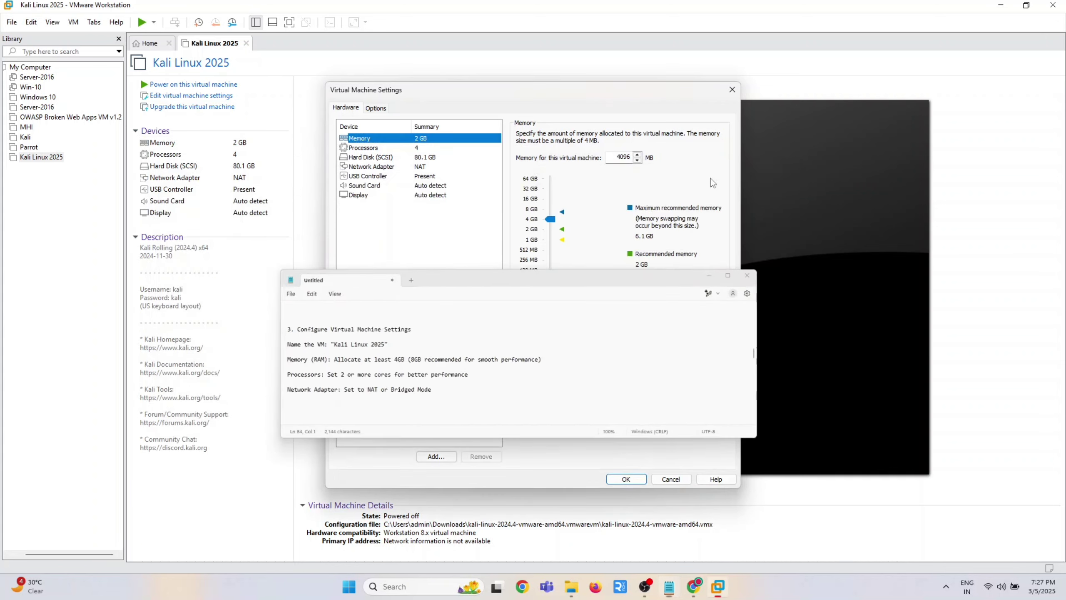
pyautogui.click(414, 147)
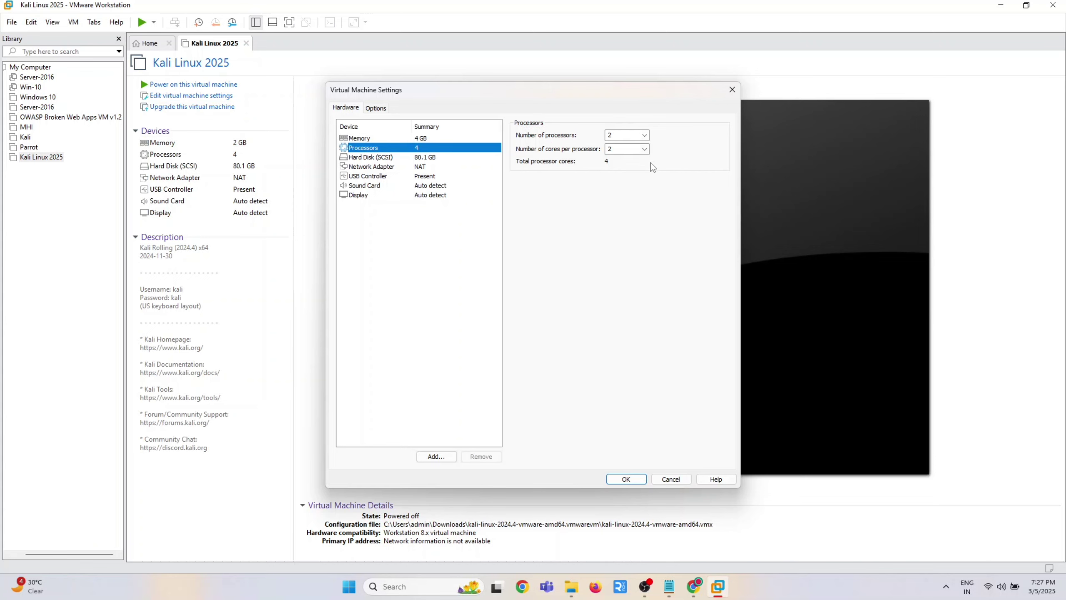
# - Review the network adapter line in the Notepad notes and inspect the virtual machine's Network Adapter settings
pyautogui.click(665, 590)
pyautogui.moveTo(205, 329); pyautogui.dragTo(189, 340)
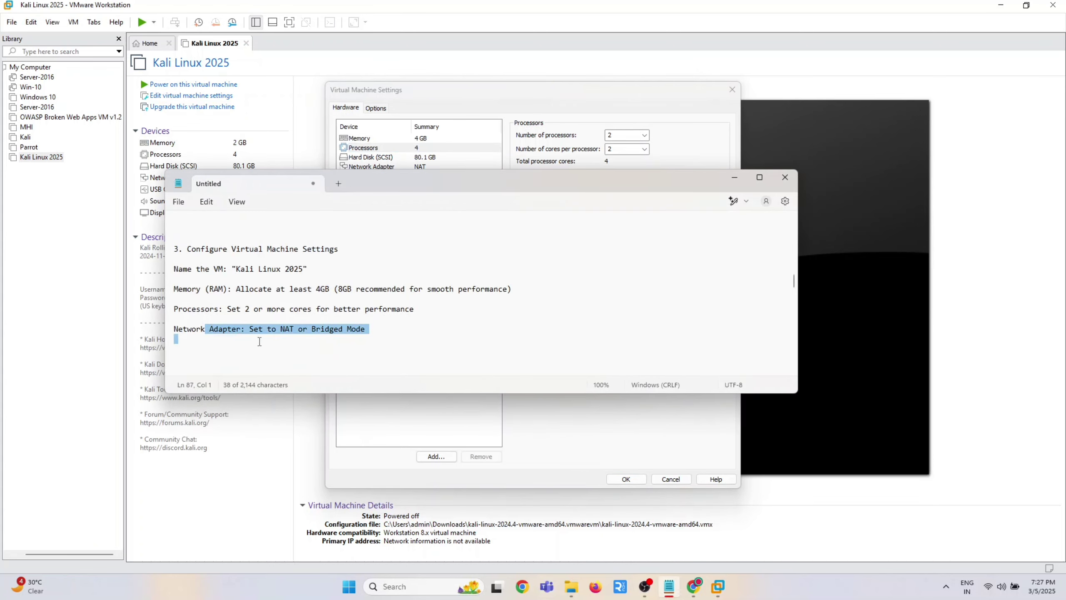
pyautogui.click(250, 331)
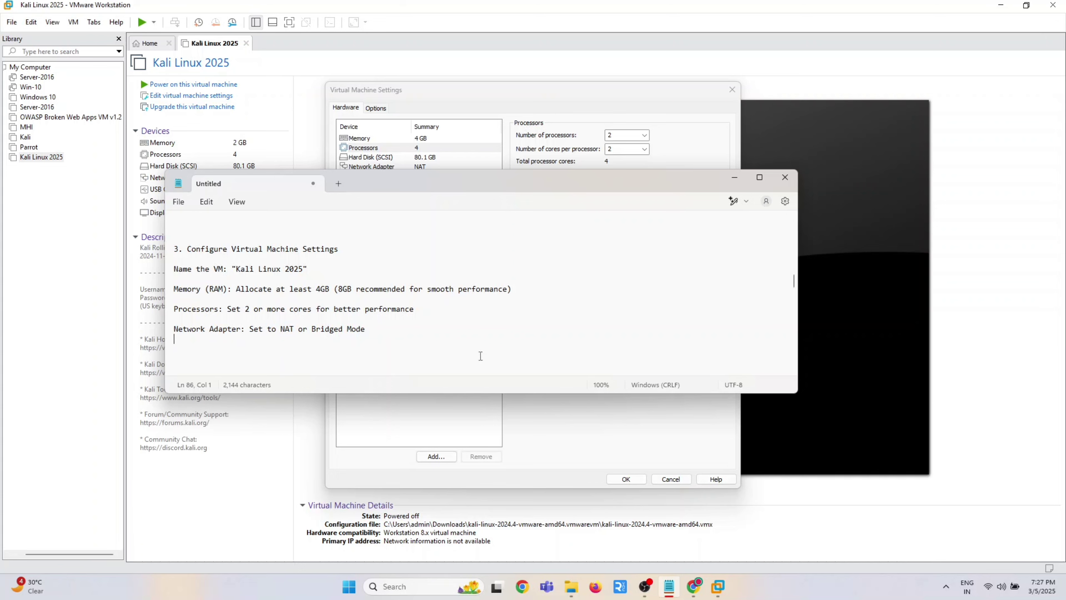
pyautogui.click(732, 178)
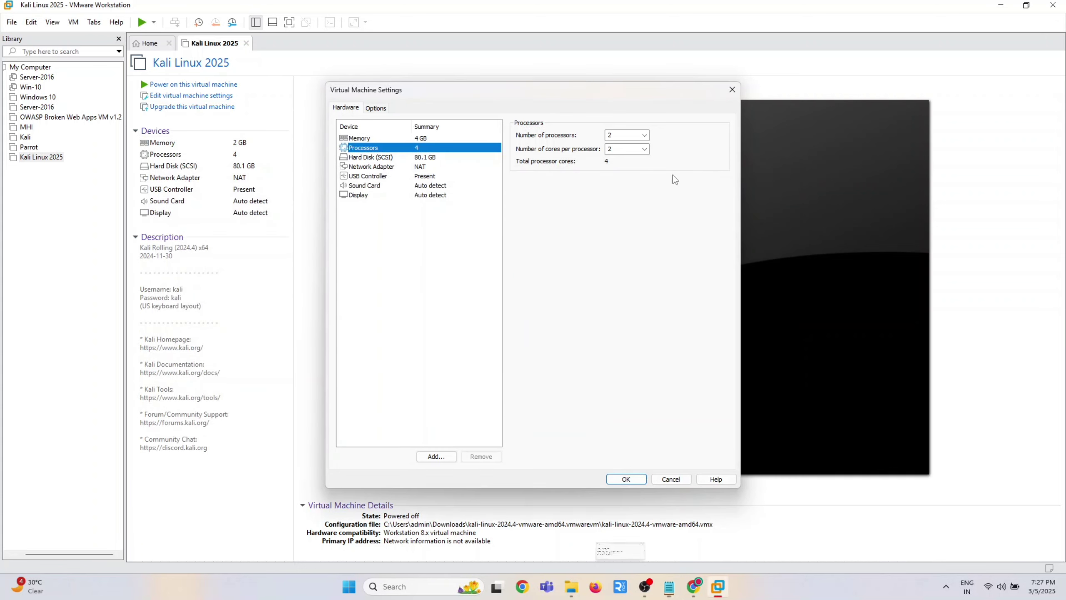
pyautogui.click(375, 167)
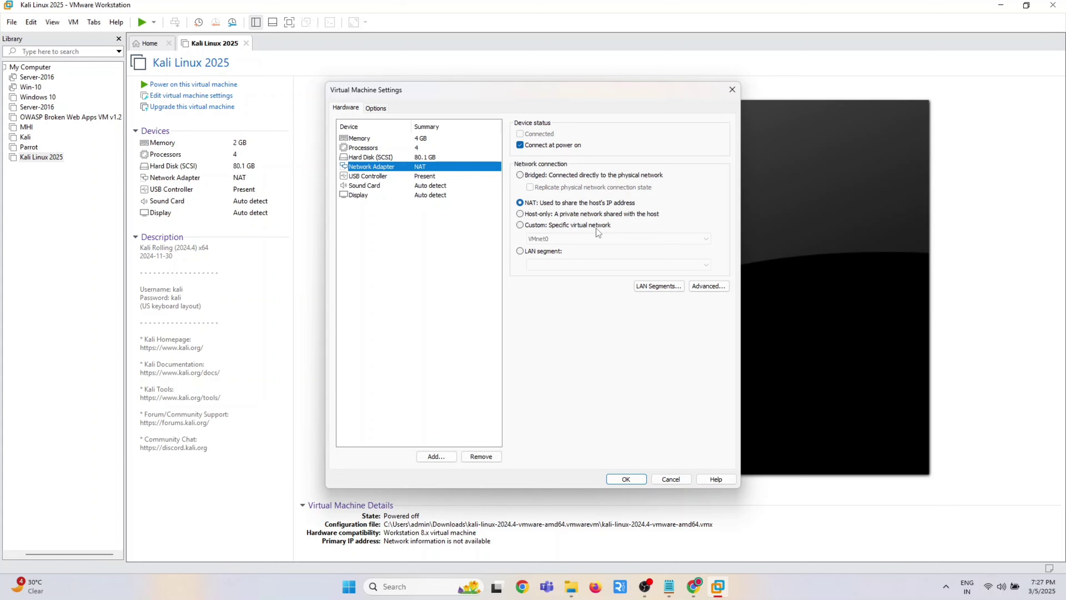
# - Read the "Start the Kali Linux VM" section of the Notepad notes and apply the virtual machine settings
pyautogui.click(669, 586)
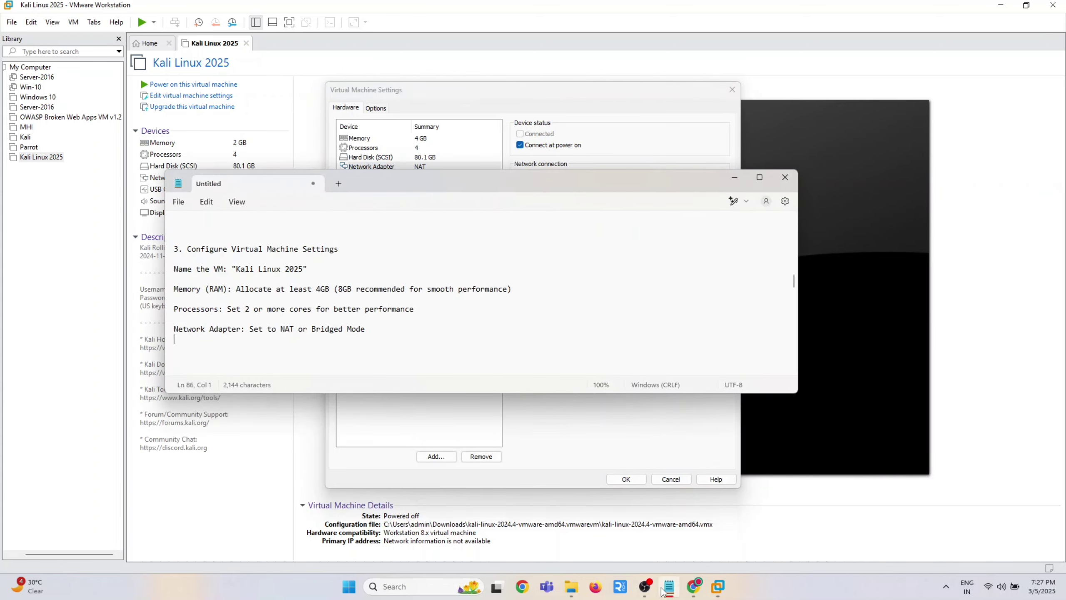
pyautogui.scroll(-5, 362, 326)
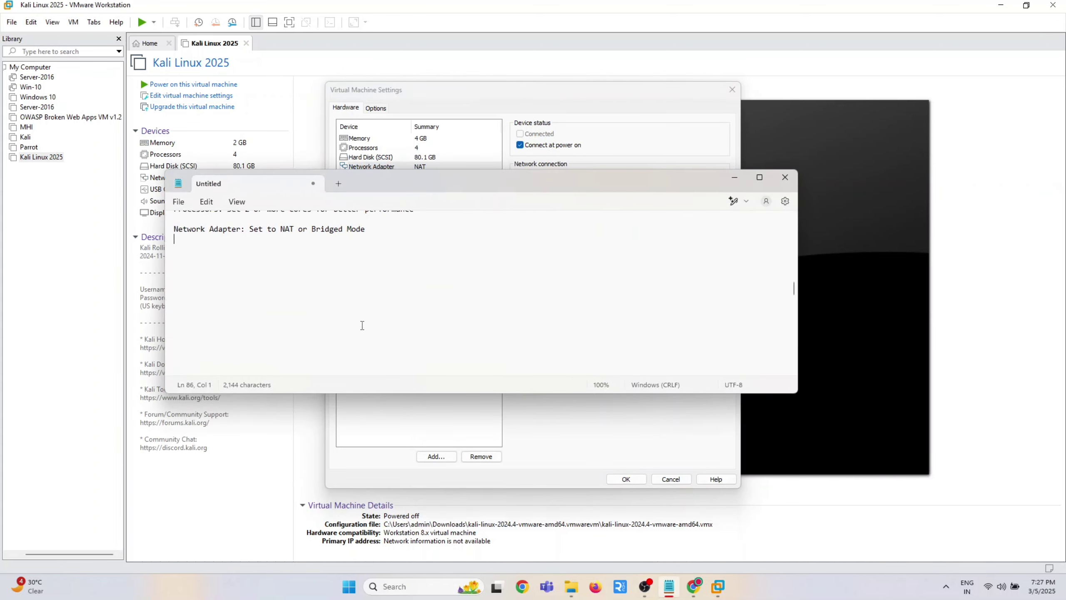
pyautogui.scroll(1, 362, 326)
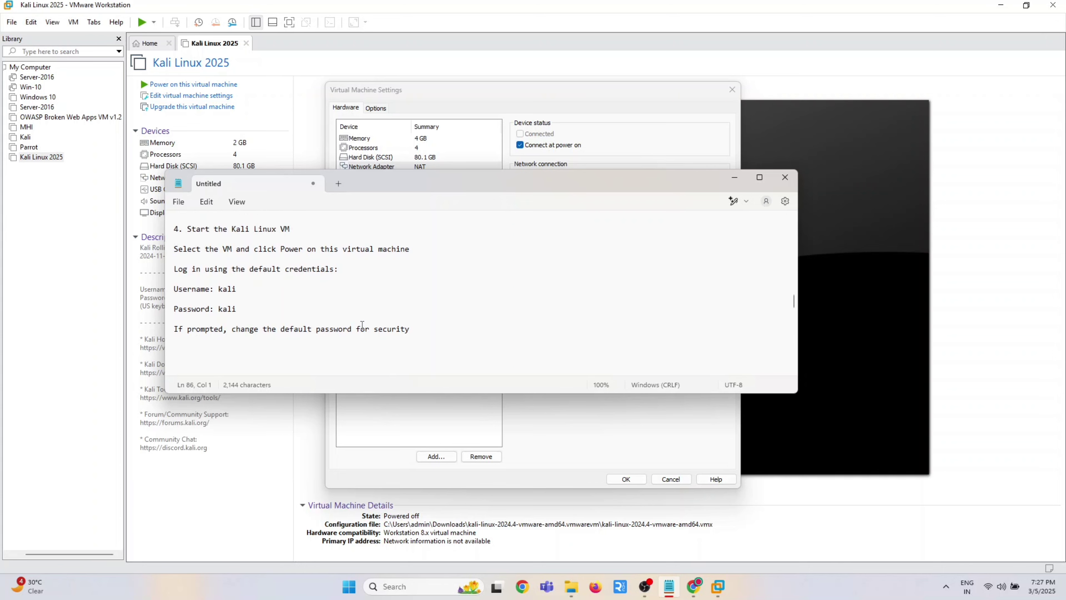
pyautogui.click(740, 177)
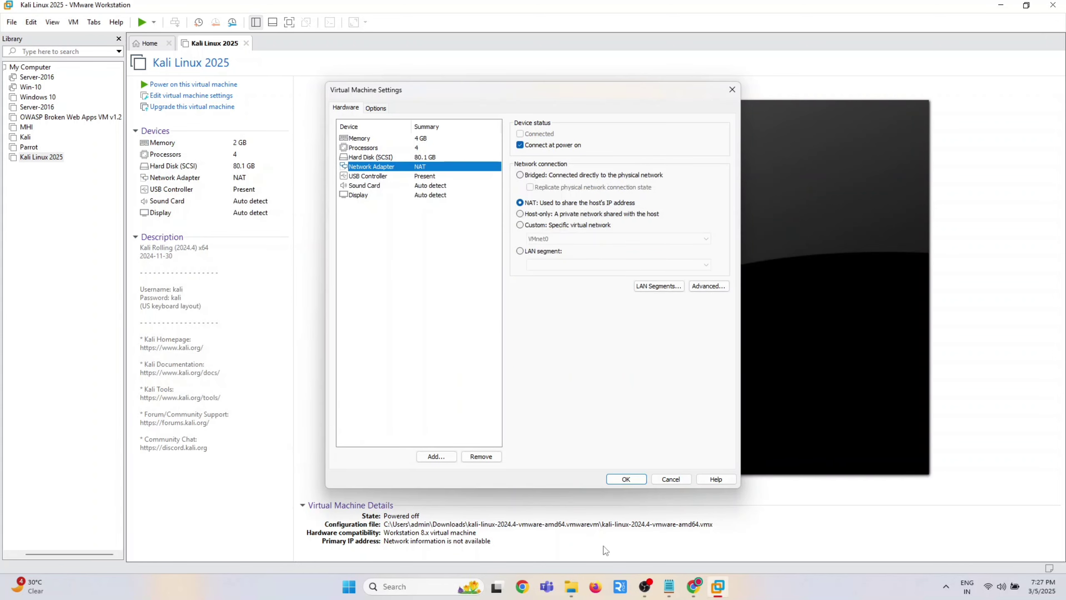
pyautogui.click(625, 478)
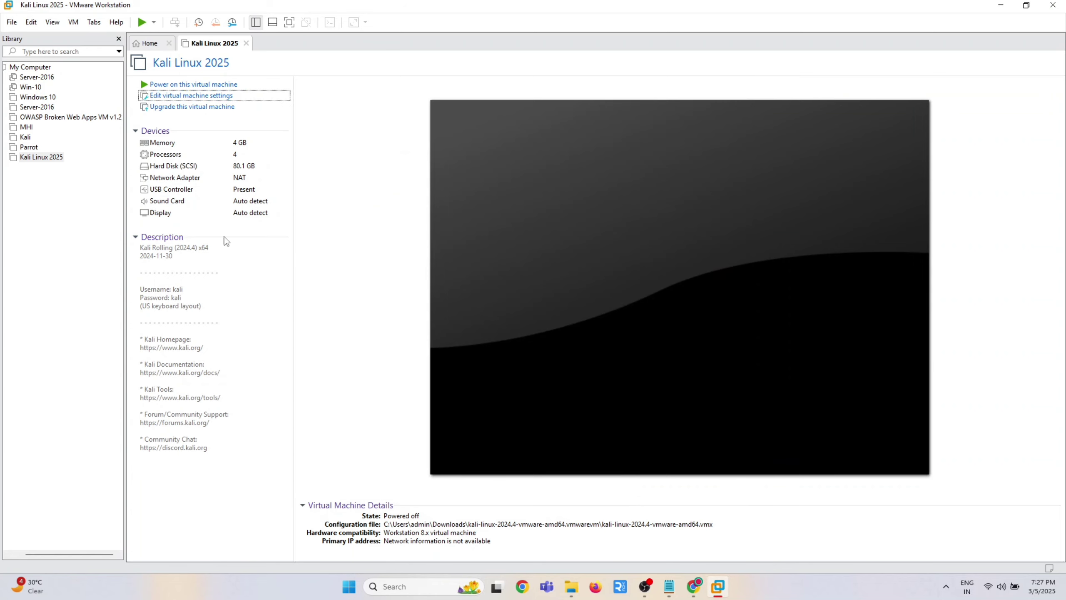
# - Hide the virtual machine library and power on the Kali Linux 2025 virtual machine
pyautogui.click(118, 38)
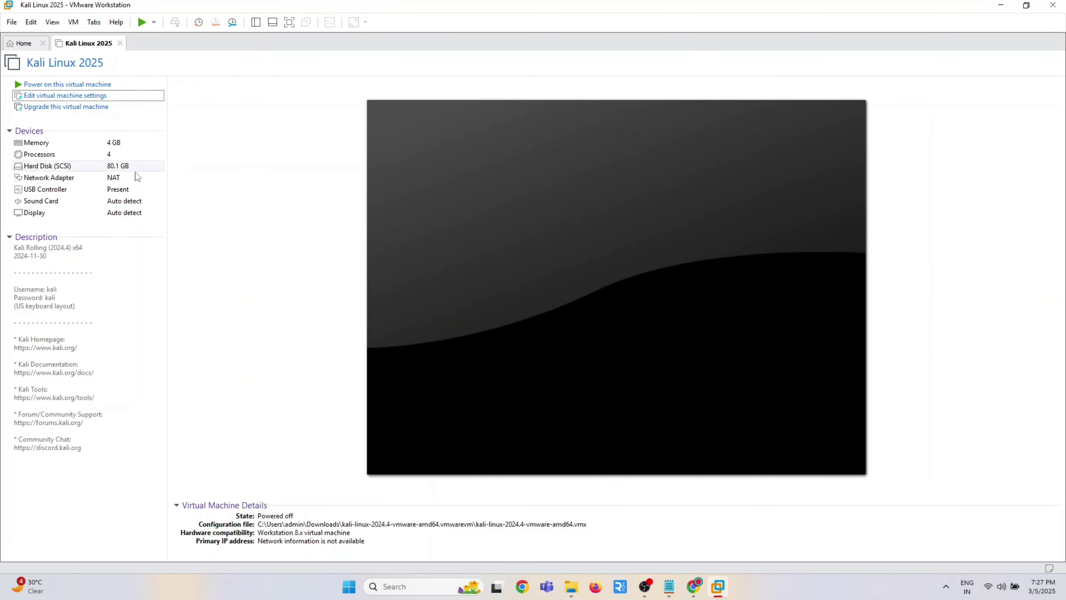
pyautogui.click(64, 85)
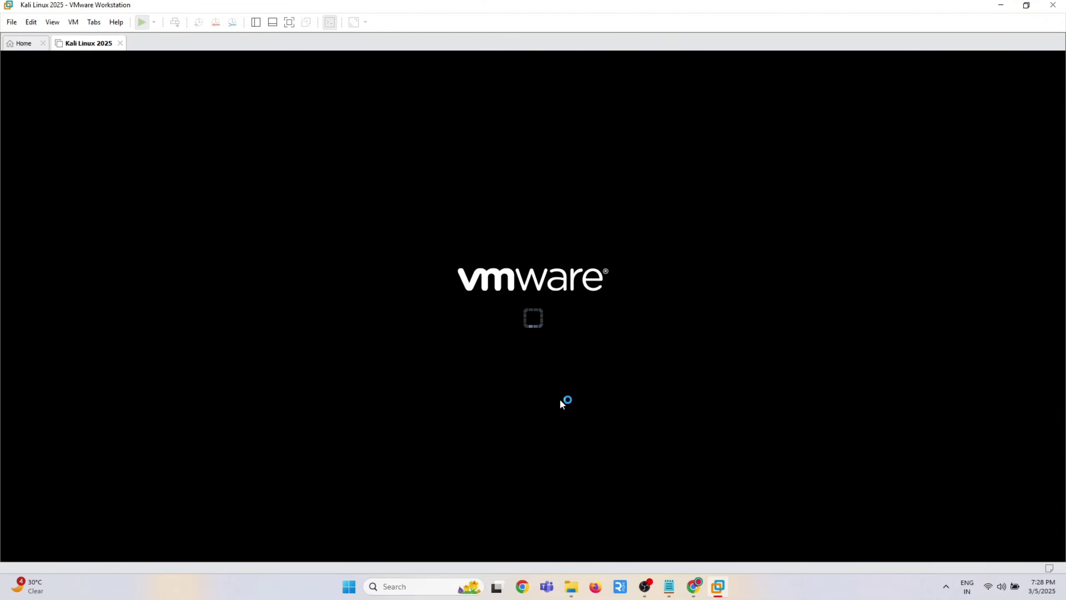
# - Review the power-on instruction and the default login credentials in the Notepad notes, highlighting each line
pyautogui.click(675, 590)
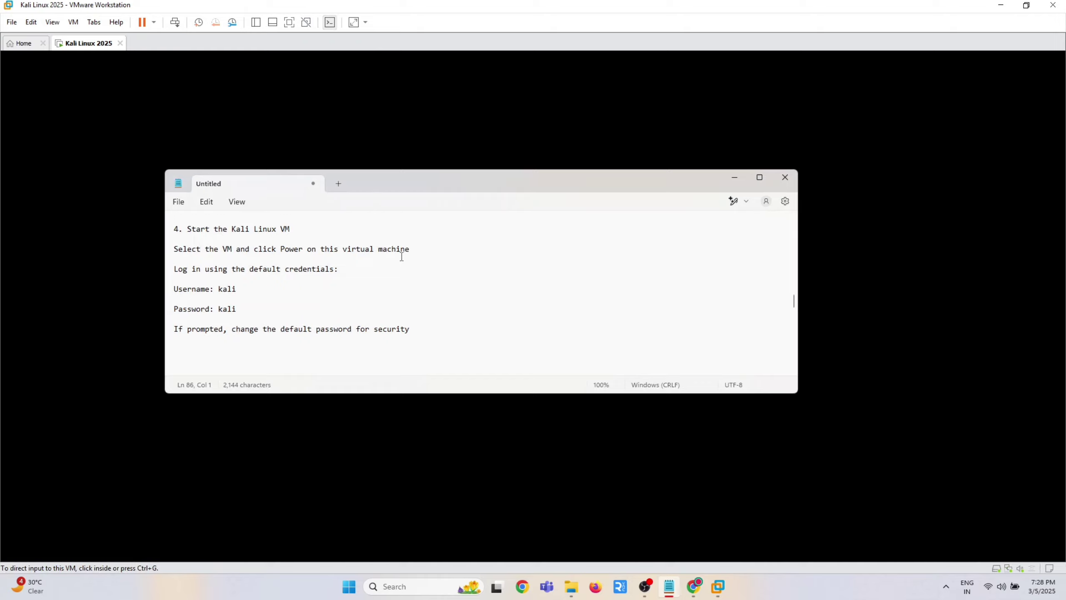
pyautogui.moveTo(410, 251); pyautogui.dragTo(168, 251)
pyautogui.moveTo(362, 273); pyautogui.dragTo(171, 272)
pyautogui.moveTo(237, 289); pyautogui.dragTo(219, 312)
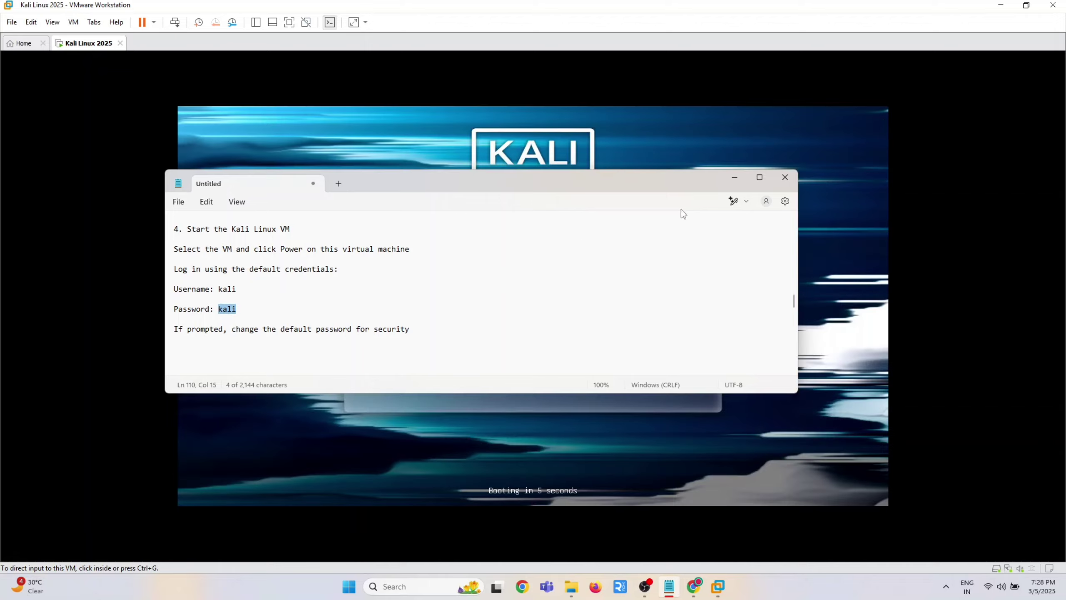
pyautogui.click(735, 177)
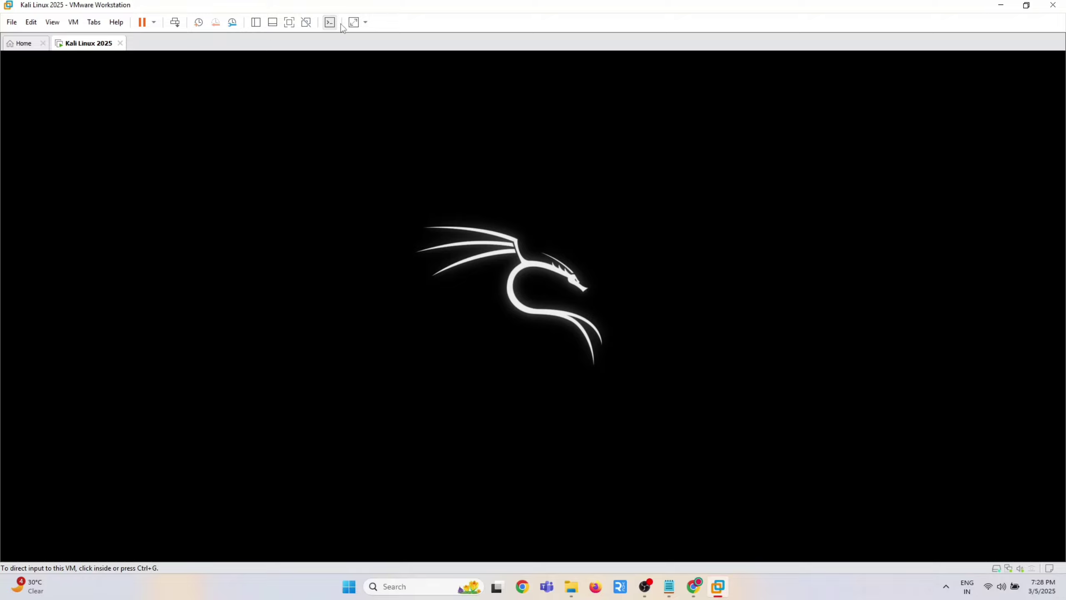
# - Toggle stretching of the guest display and switch the Kali Linux virtual machine to full screen
pyautogui.click(353, 23)
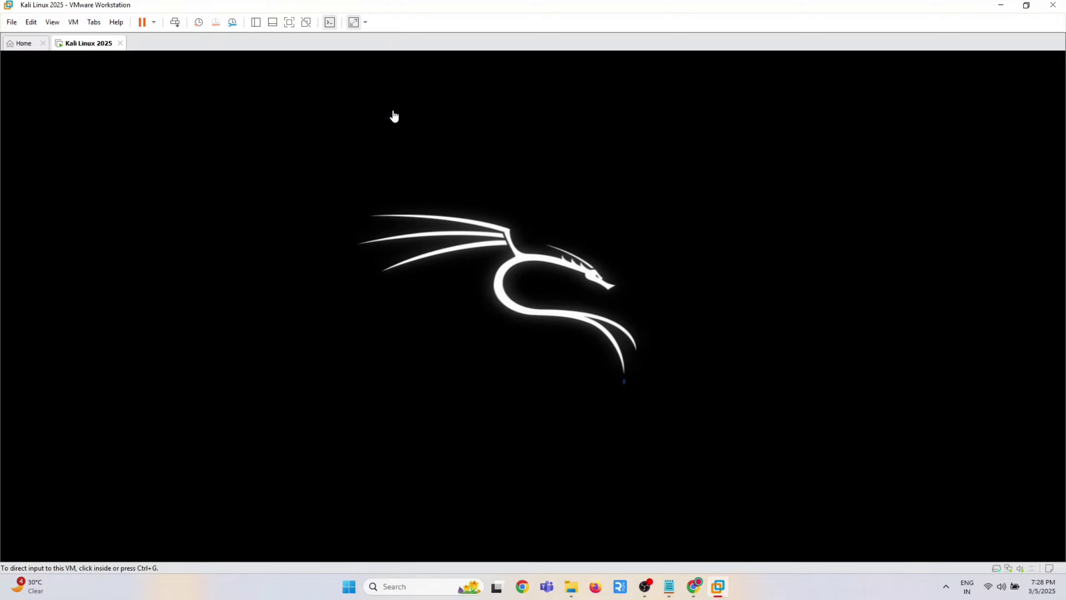
pyautogui.click(352, 24)
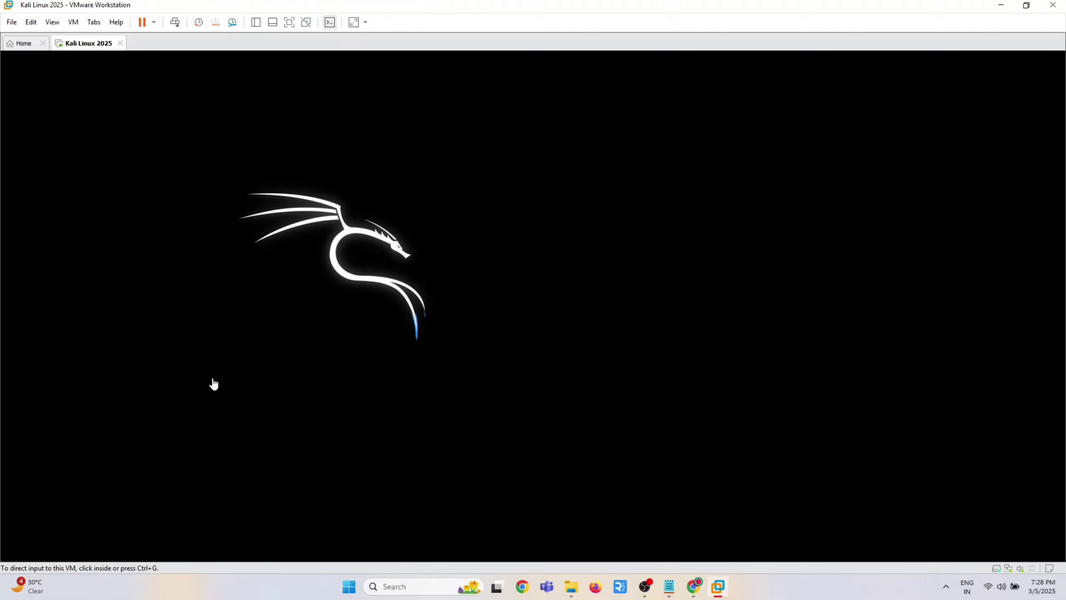
pyautogui.click(289, 22)
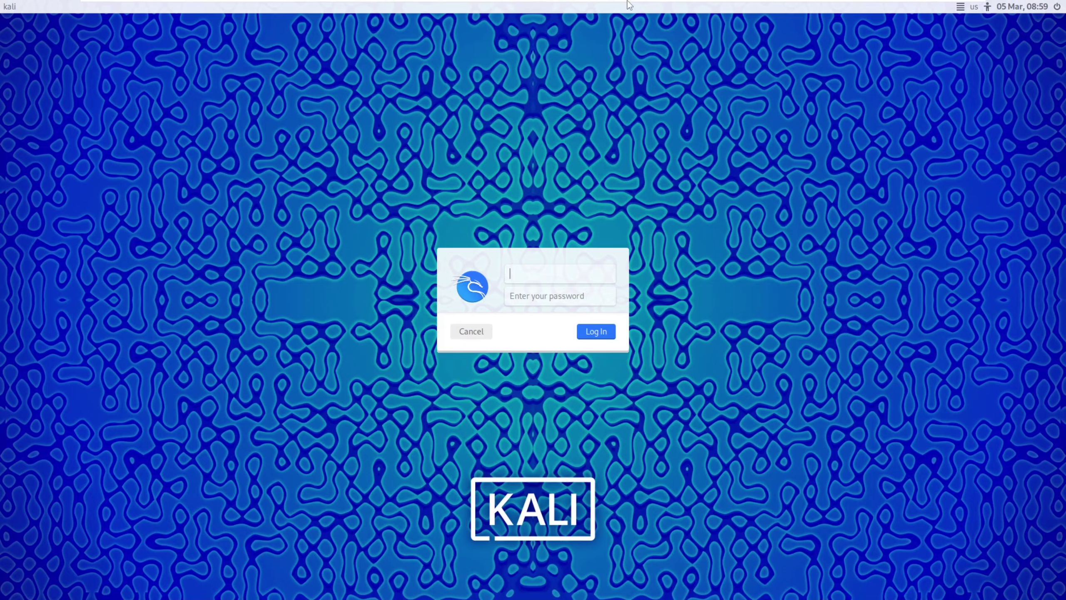
# - Check the default credentials in the Notepad notes and enter the username and account password in the Kali login form
pyautogui.hotkey('alt', 'Tab')
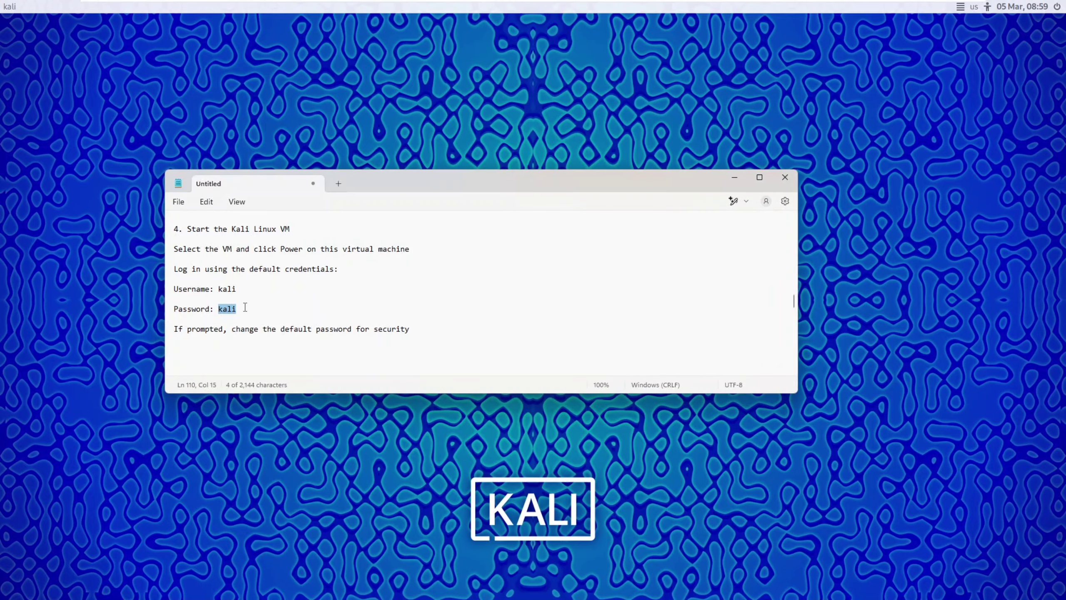
pyautogui.moveTo(227, 289); pyautogui.dragTo(237, 308)
pyautogui.hotkey('alt', 'Tab')
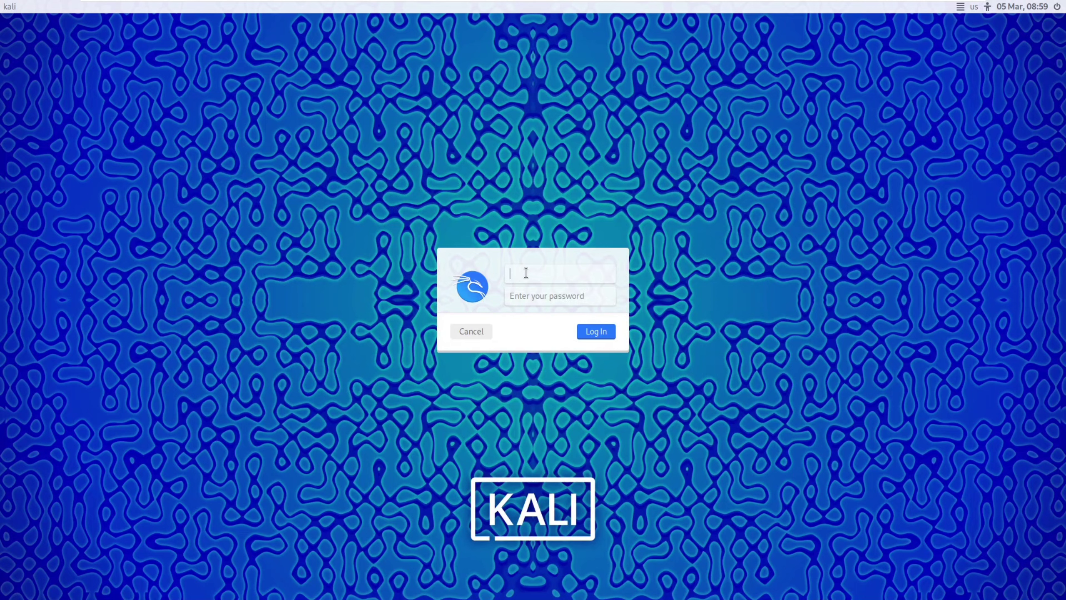
pyautogui.write('kali')
pyautogui.press('Tab')
pyautogui.write('kali')
# - Review the note about changing the default password, and log in to Kali Linux with the entered credentials
pyautogui.hotkey('alt', 'Tab')
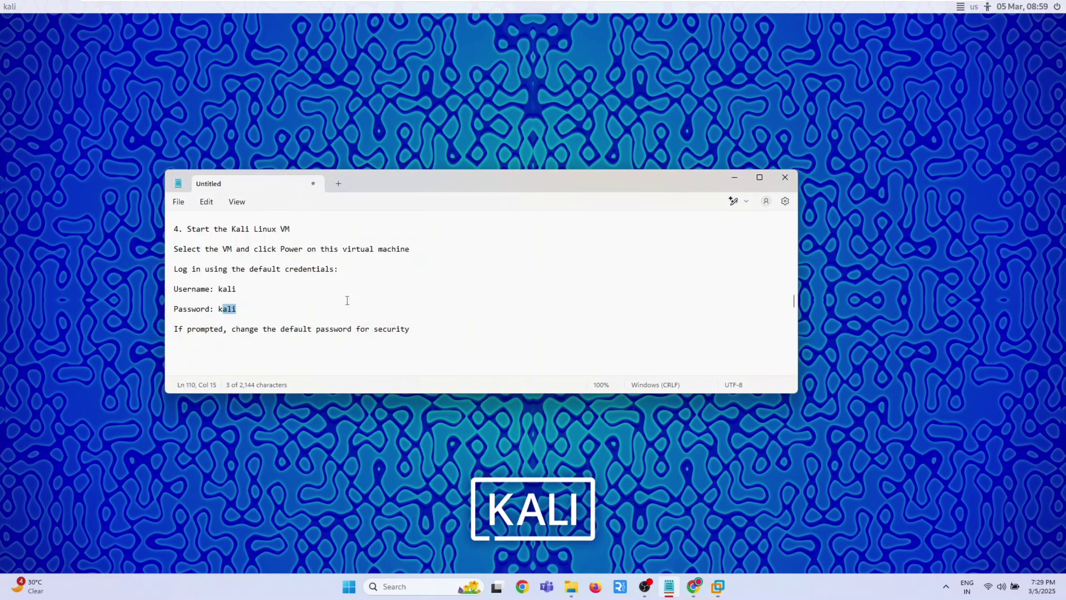
pyautogui.tripleClick(176, 334)
pyautogui.click(432, 331)
pyautogui.scroll(-2, 432, 332)
pyautogui.hotkey('alt', 'Tab')
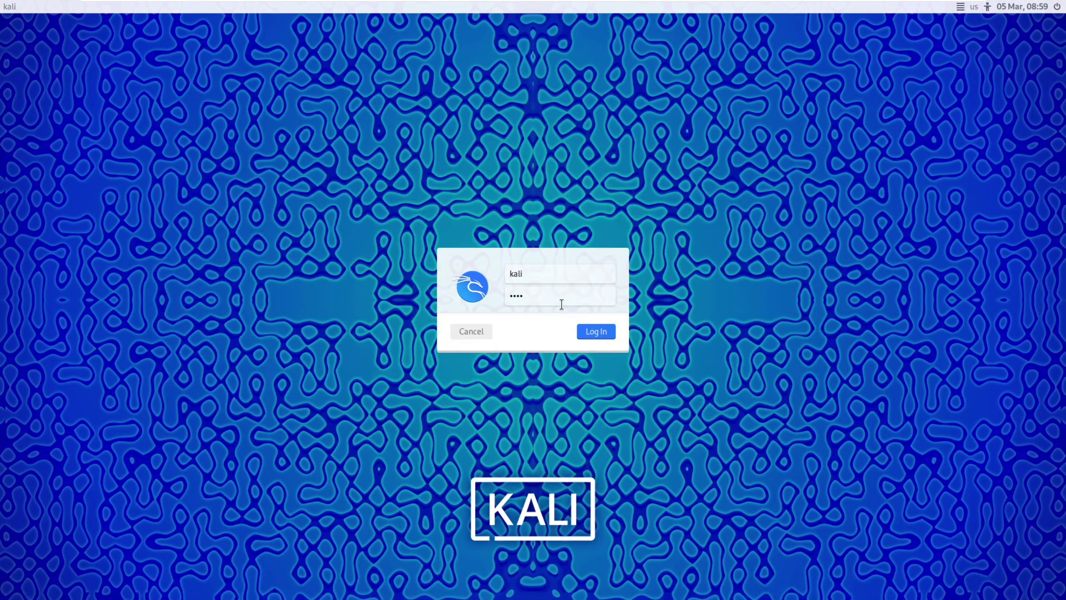
pyautogui.click(597, 332)
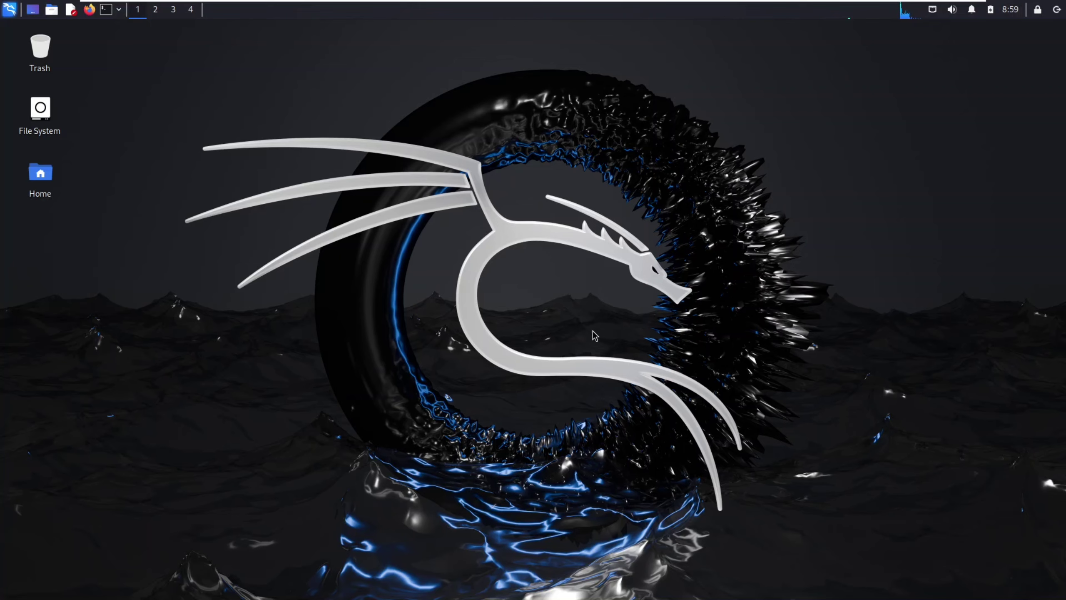
# - Switch to the Notepad notes and read the "5. Update and Optimize Kali Linux" section, highlighting its heading
pyautogui.moveTo(651, 3)
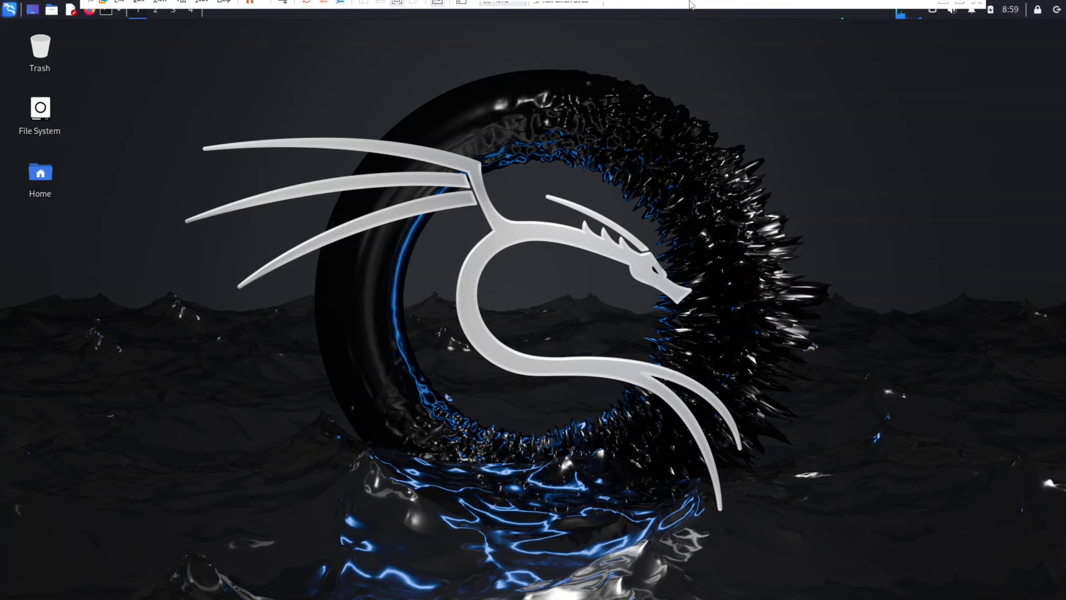
pyautogui.hotkey('alt', 'Tab')
pyautogui.scroll(-5, 300, 323)
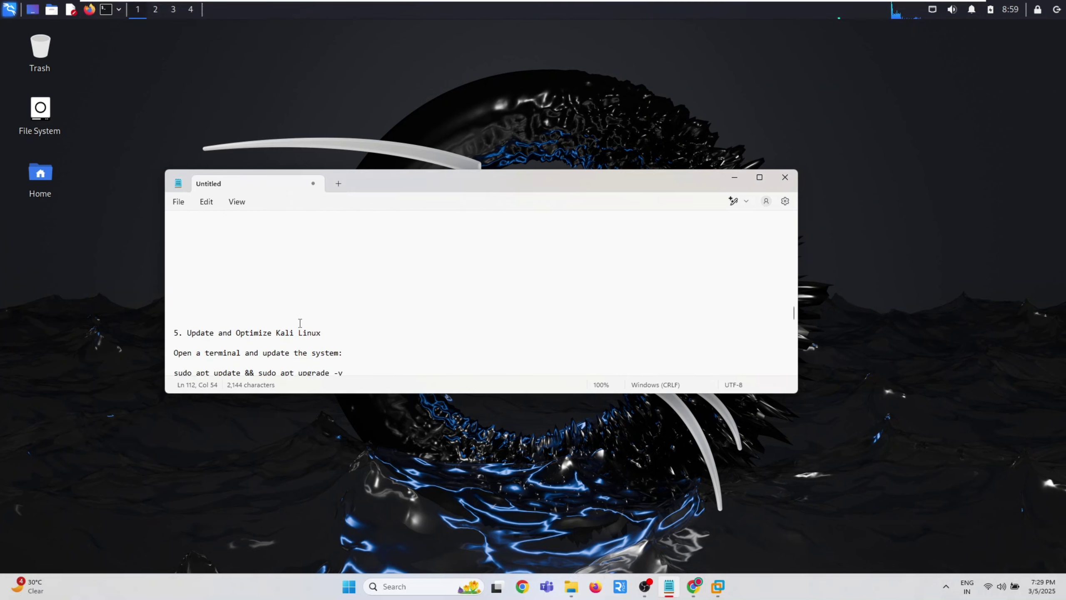
pyautogui.scroll(-1, 300, 323)
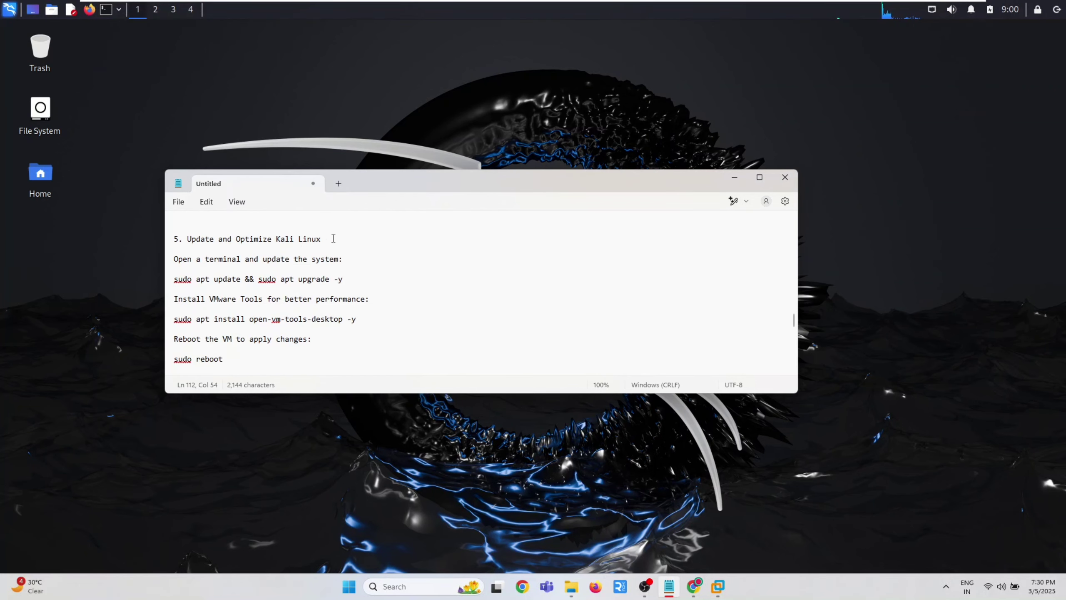
pyautogui.moveTo(330, 239); pyautogui.dragTo(171, 238)
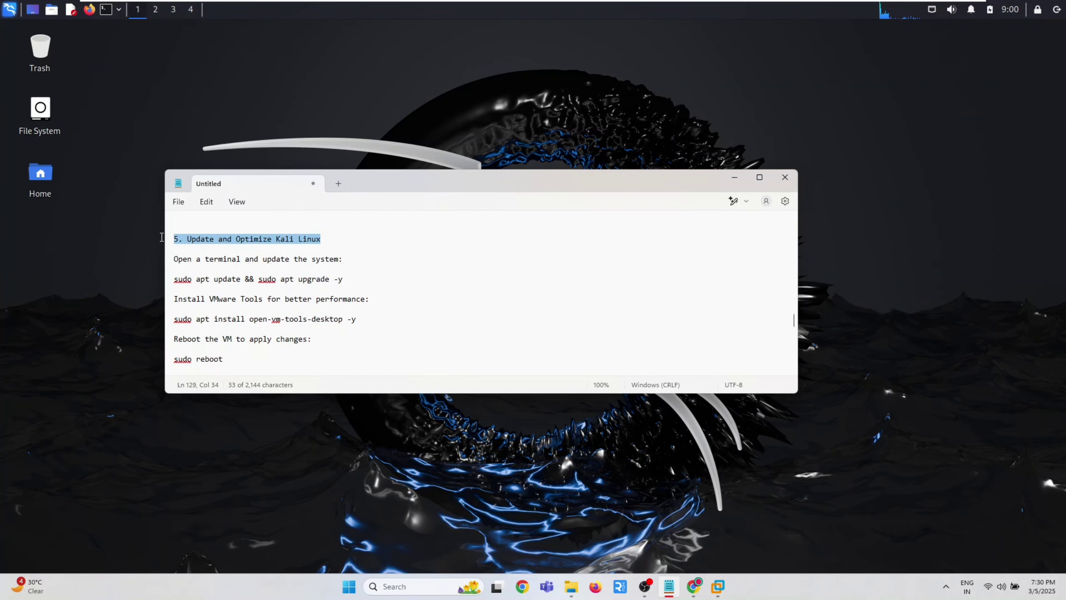
pyautogui.click(405, 251)
# - Highlight the command "sudo apt update && sudo apt upgrade -y" in the notes and return to the Kali desktop
pyautogui.moveTo(358, 265); pyautogui.dragTo(280, 268)
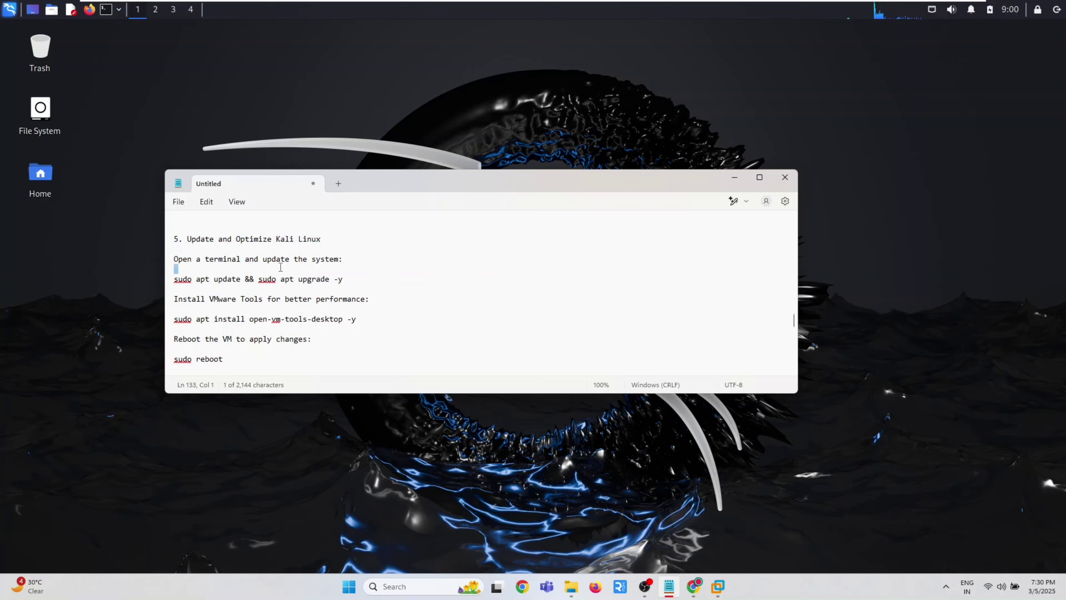
pyautogui.click(194, 268)
pyautogui.moveTo(344, 279); pyautogui.dragTo(170, 287)
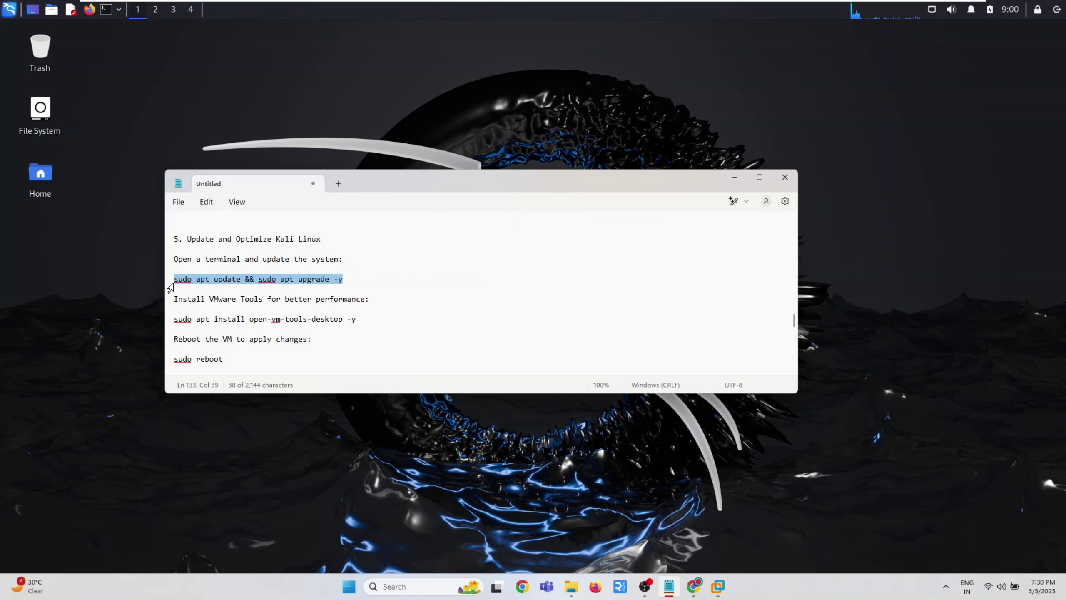
pyautogui.click(593, 117)
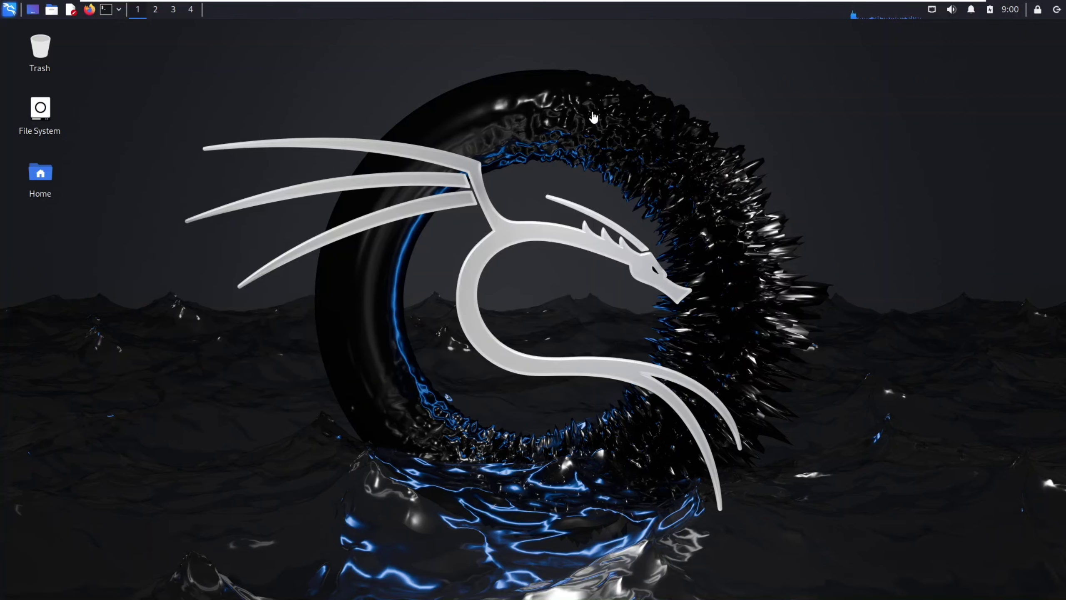
# - Run "sudo apt update && sudo apt upgrade -y" in a new terminal, authenticate with the account password, and maximize the terminal window
pyautogui.click(107, 9)
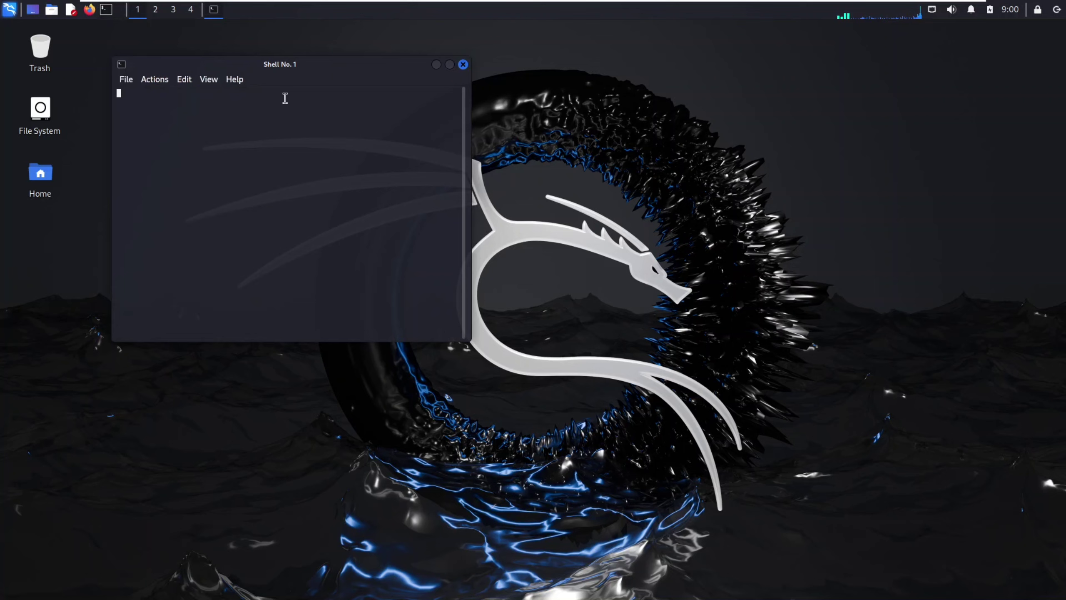
pyautogui.moveTo(334, 68); pyautogui.dragTo(436, 105)
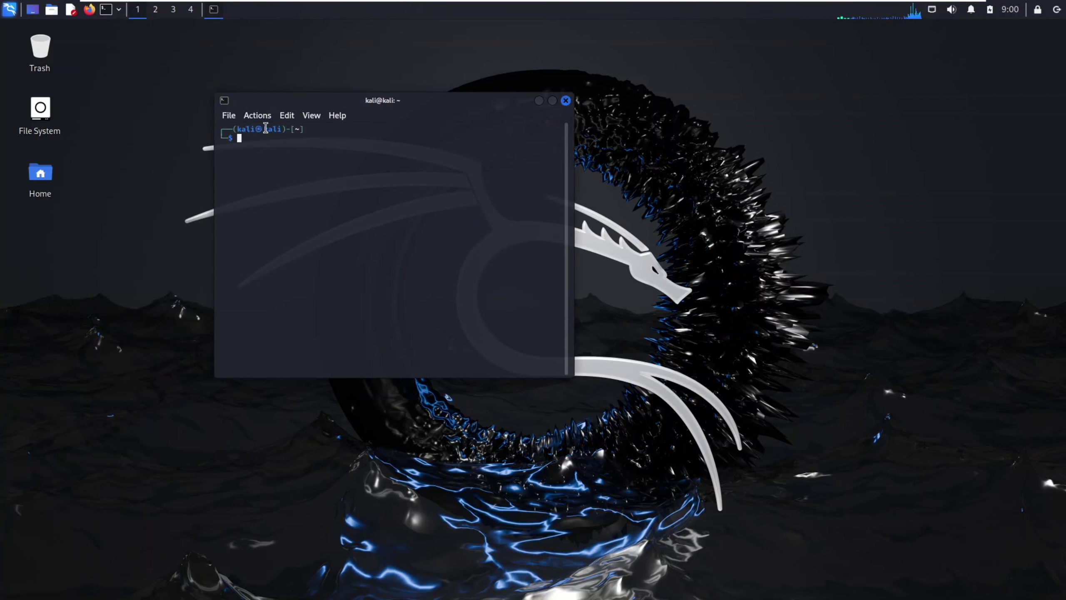
pyautogui.rightClick(266, 145)
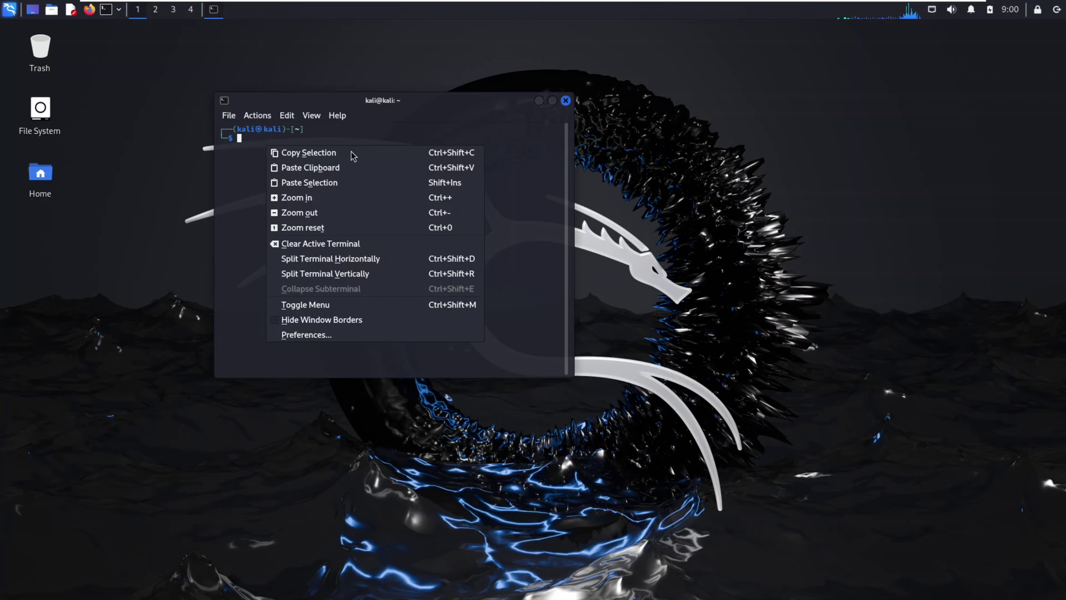
pyautogui.click(336, 185)
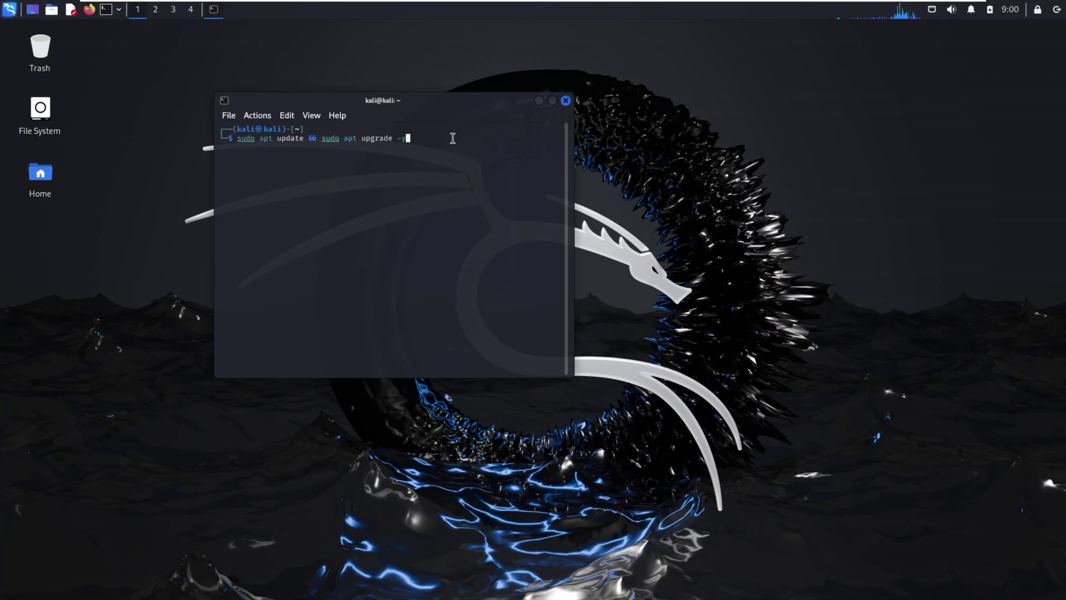
pyautogui.press('Return')
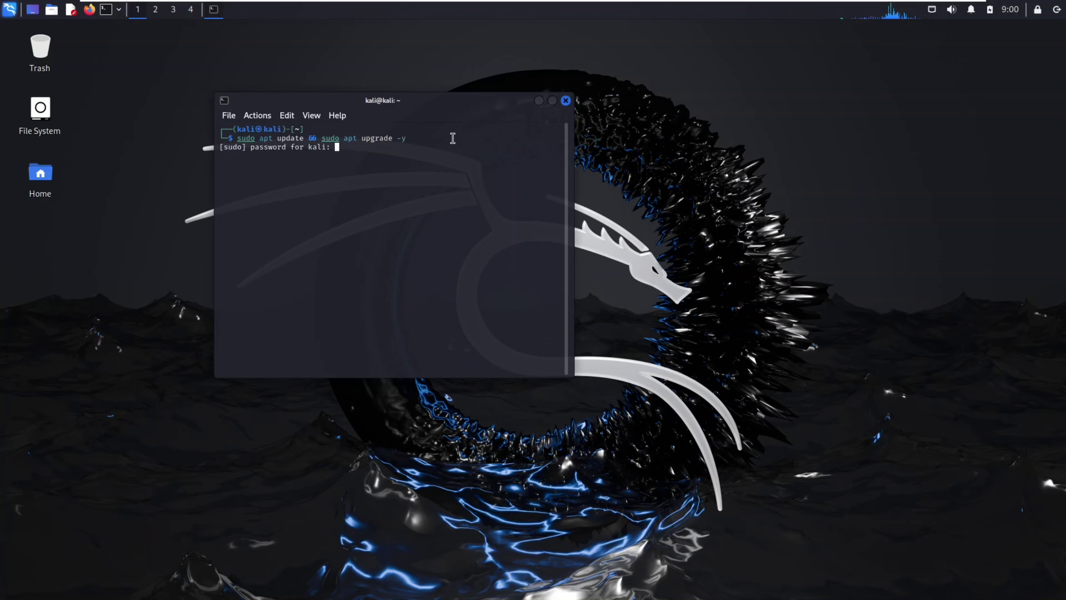
pyautogui.press('Return')
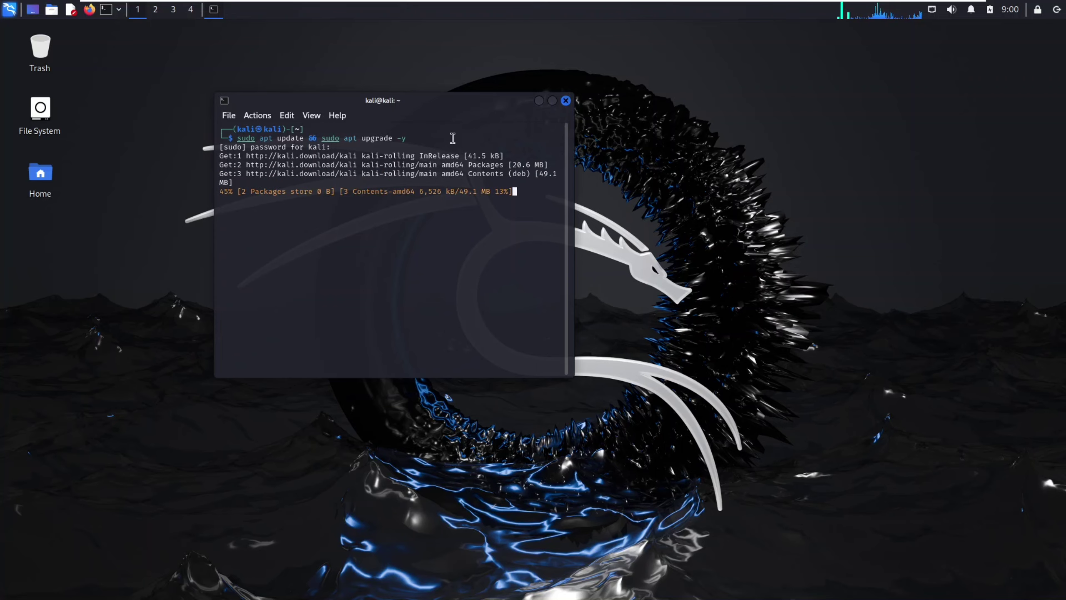
pyautogui.click(551, 102)
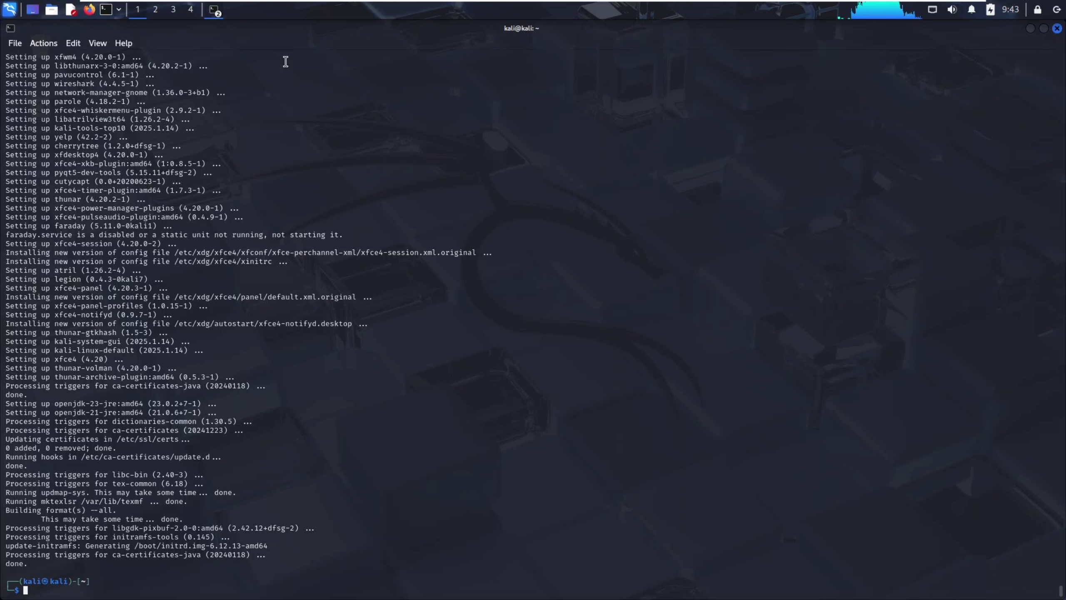
# - Switch to the other terminal window and rerun "sudo apt install open-vm-tools-desktop -y", authenticating with the account password
pyautogui.click(215, 10)
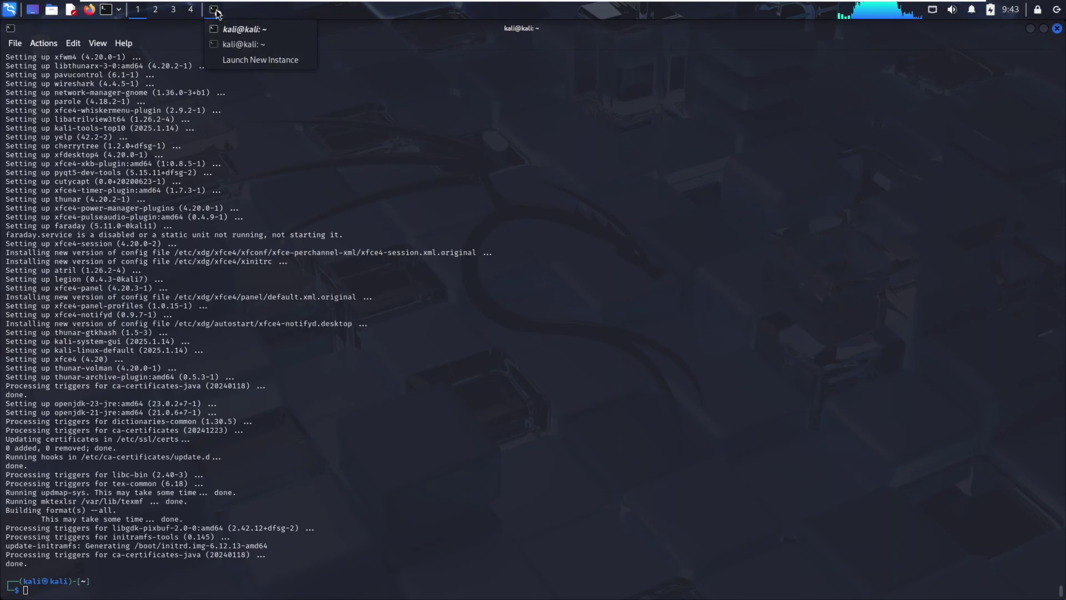
pyautogui.click(227, 45)
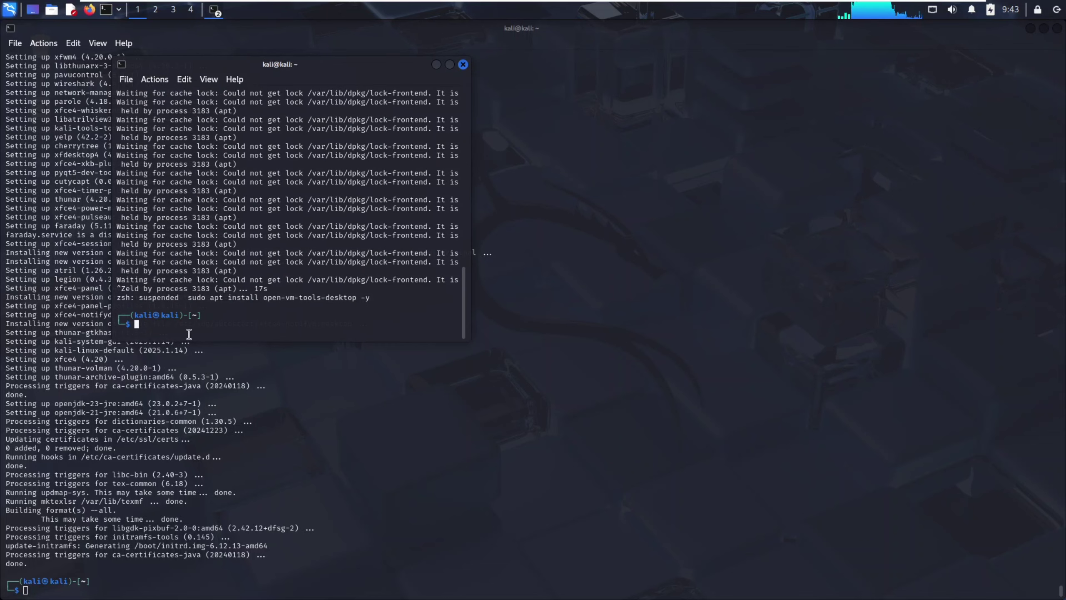
pyautogui.press('Up')
pyautogui.press('Return')
pyautogui.write('kali')
pyautogui.press('Return')
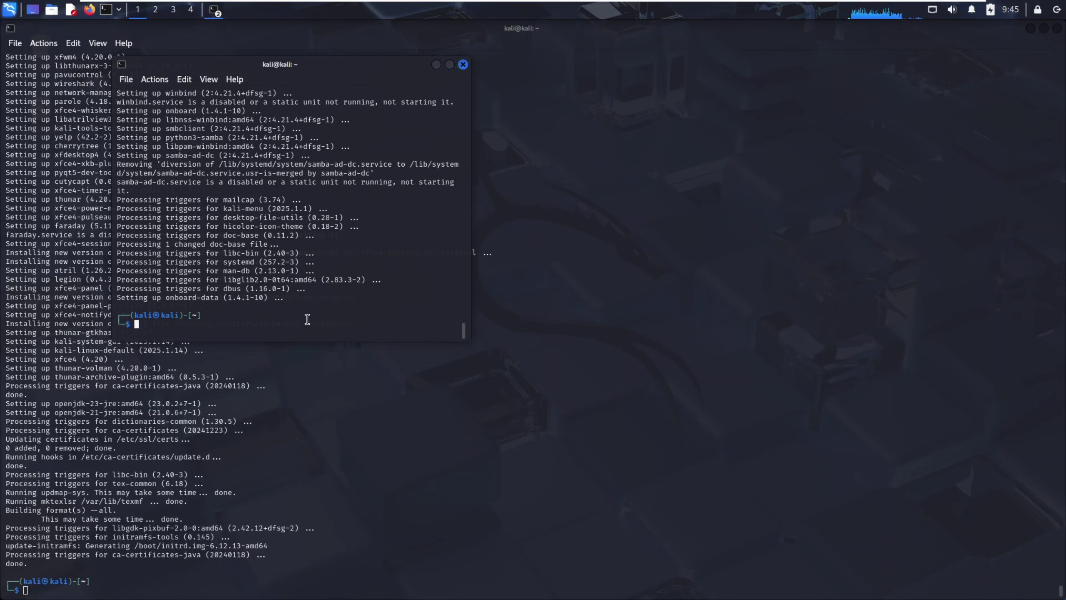
# - Check the instruction to reboot the VM and the "sudo reboot" command in the Notepad notes, and return to Kali
pyautogui.moveTo(690, 5)
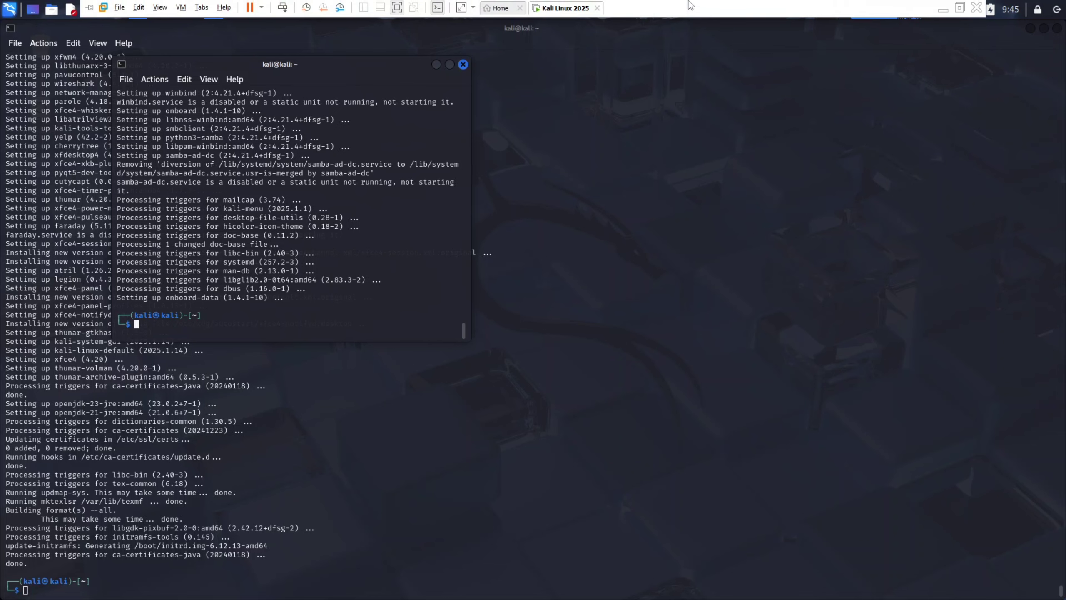
pyautogui.hotkey('alt', 'Tab')
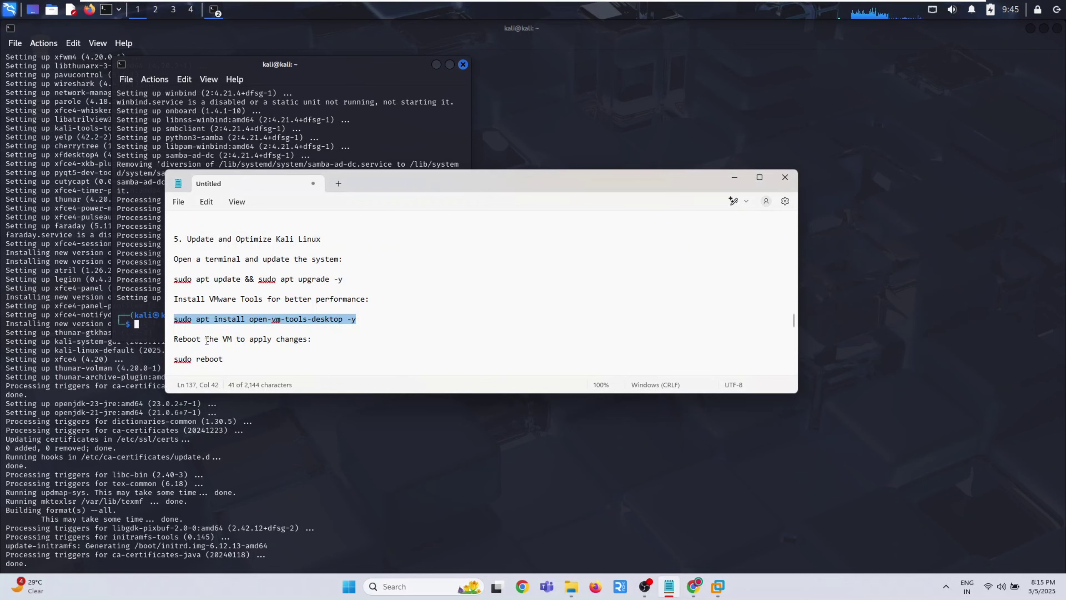
pyautogui.moveTo(205, 339); pyautogui.dragTo(322, 341)
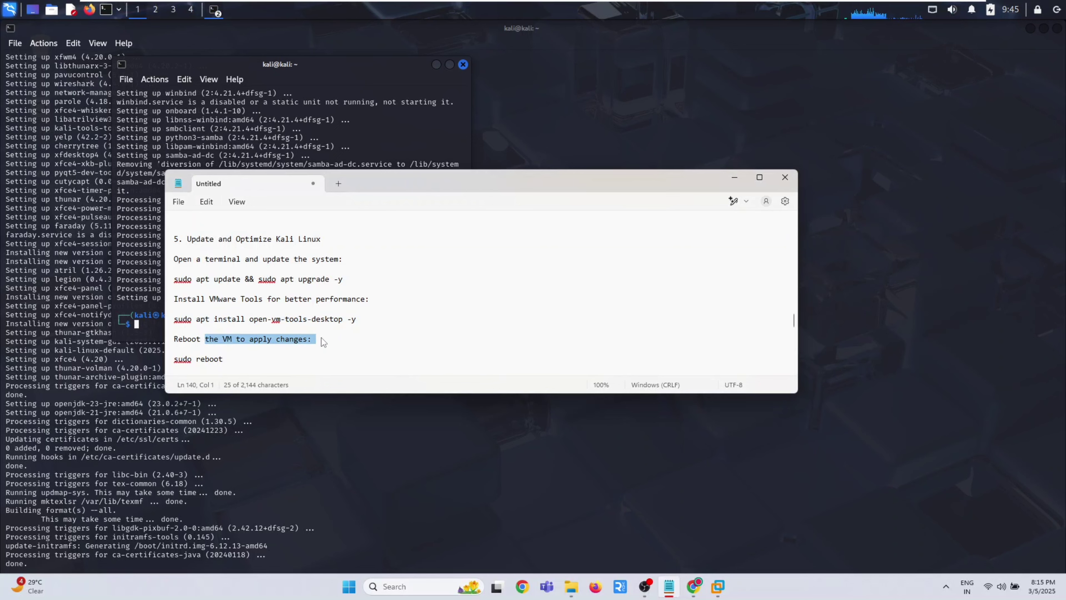
pyautogui.click(223, 359)
pyautogui.moveTo(223, 359); pyautogui.dragTo(219, 360)
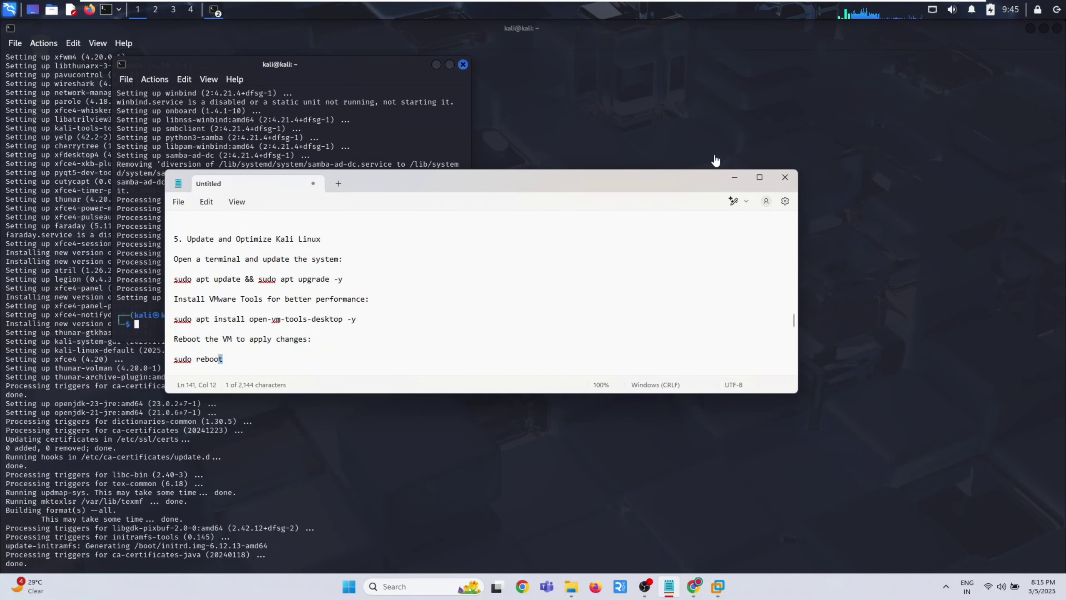
pyautogui.click(733, 184)
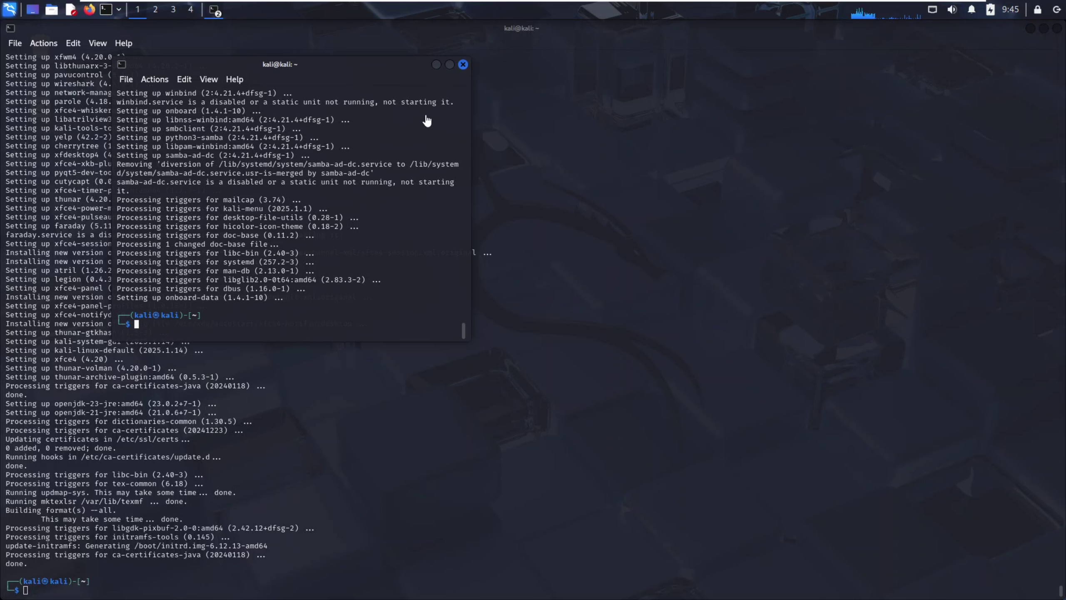
# - Close the smaller terminal window and run "sudo reboot" in the remaining one, authenticating with the account password
pyautogui.click(469, 64)
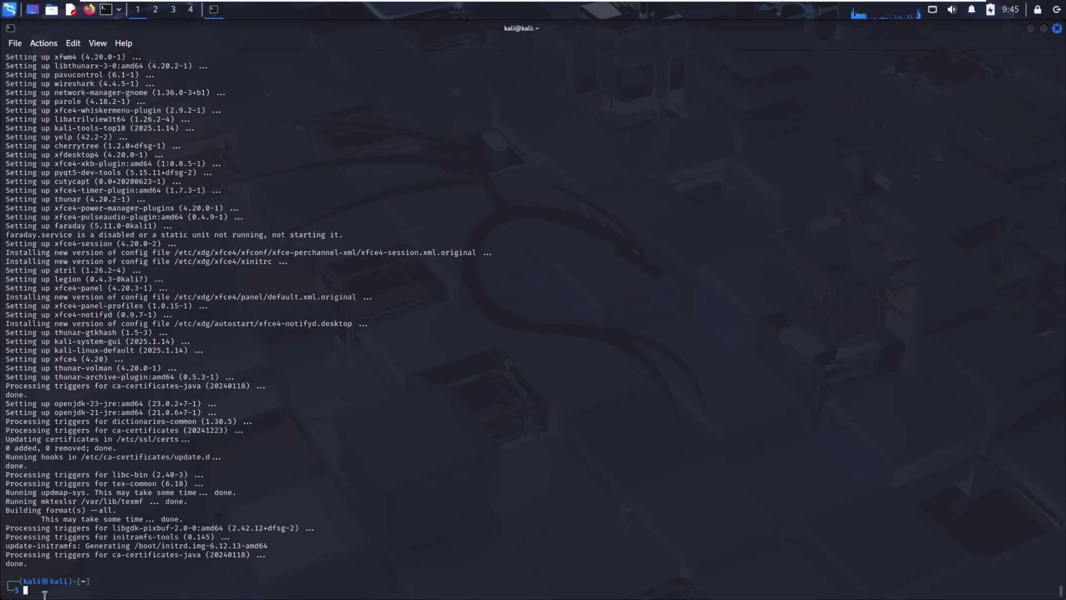
pyautogui.write('sudo re')
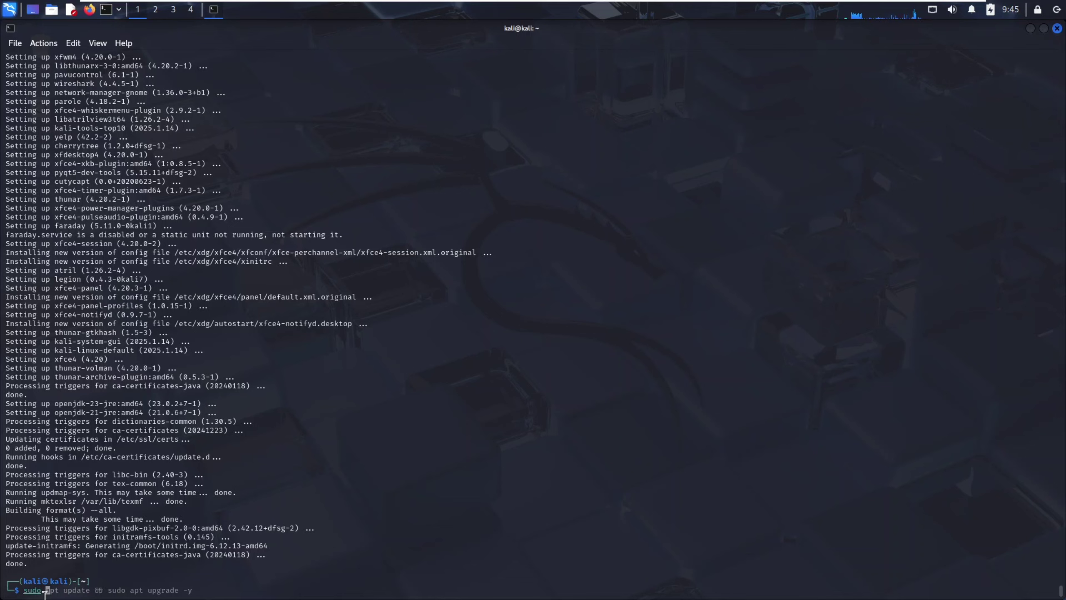
pyautogui.write('boot')
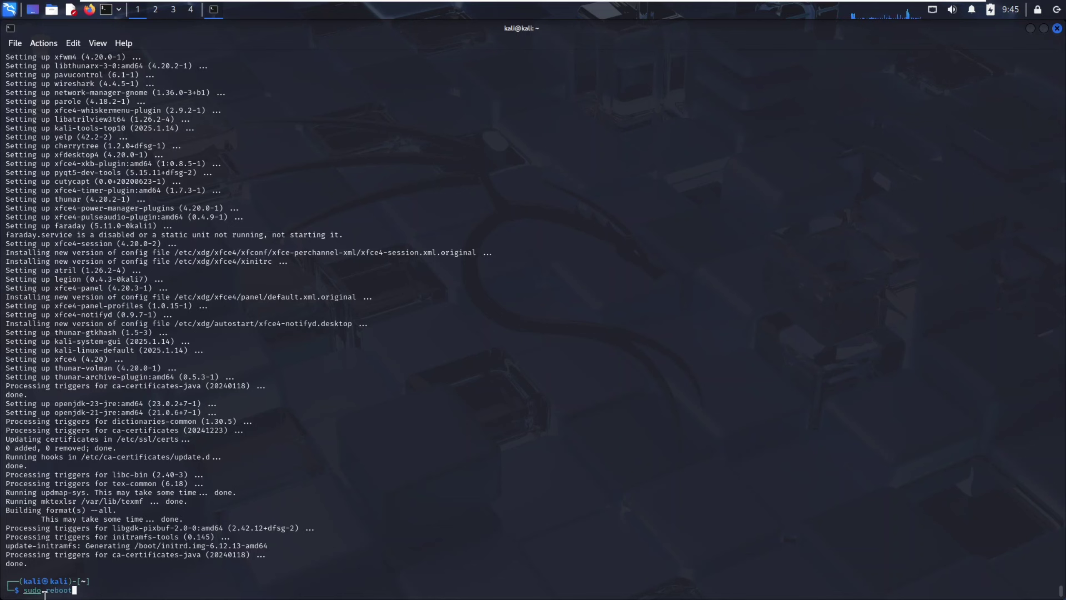
pyautogui.press('Return')
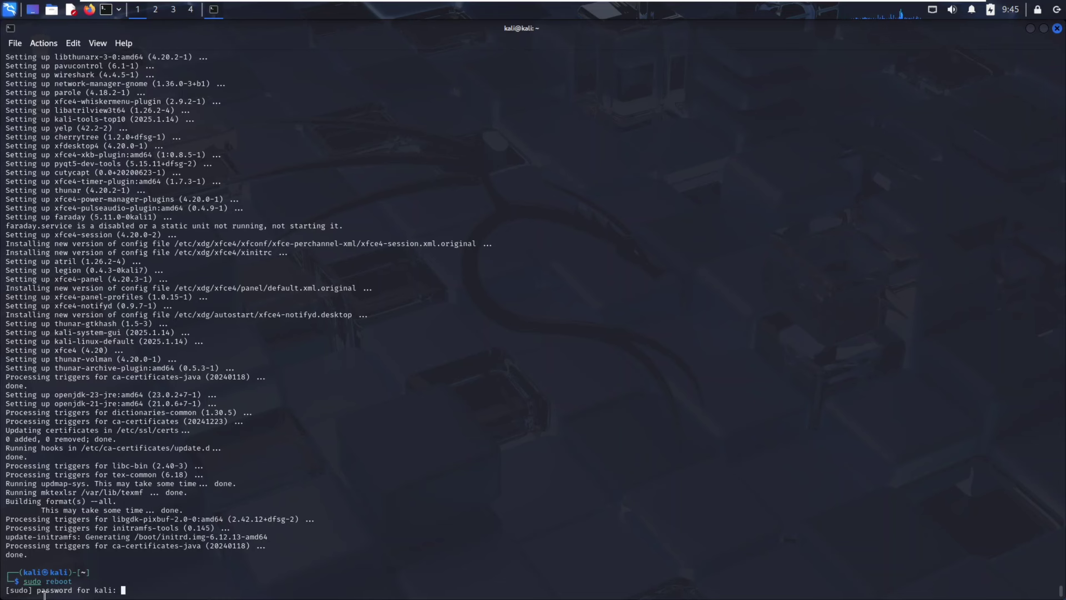
pyautogui.press('Return')
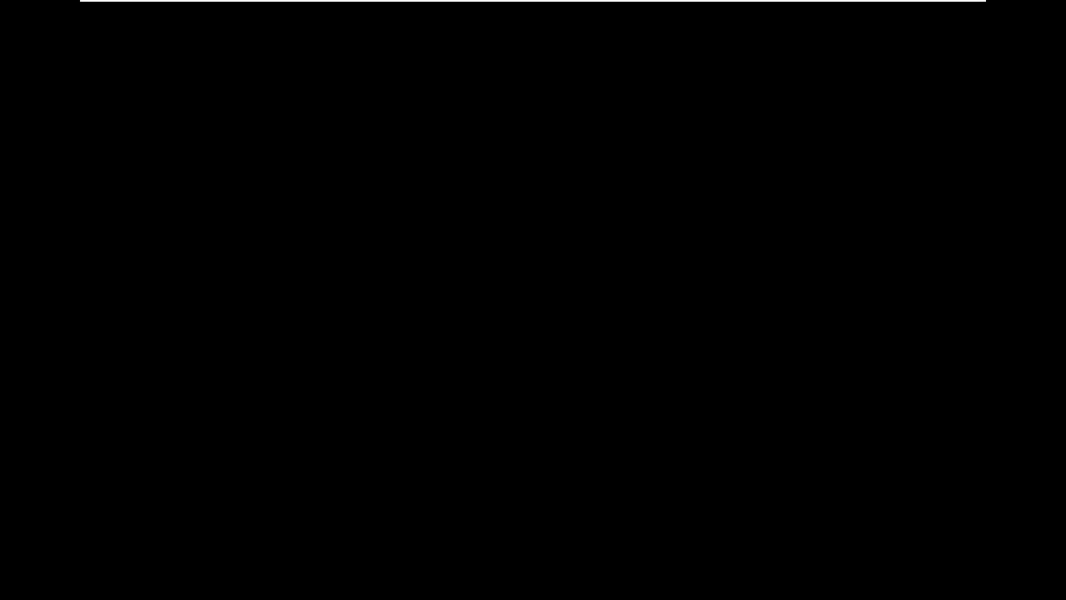
# - Log back in to Kali Linux with the account's username and password
pyautogui.write('kali')
pyautogui.press('Tab')
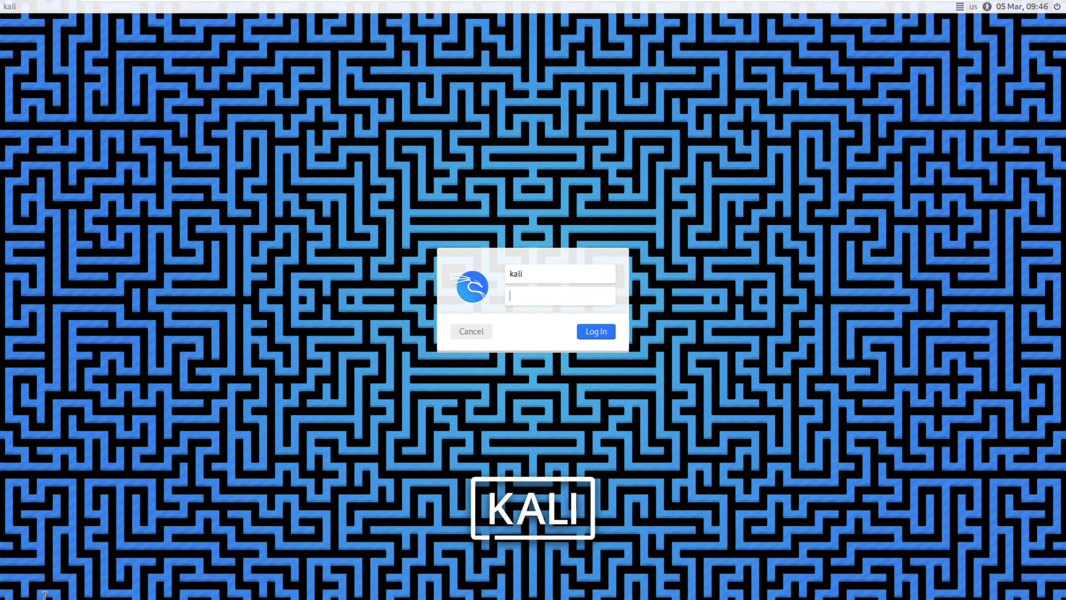
pyautogui.write('kali')
pyautogui.press('Return')
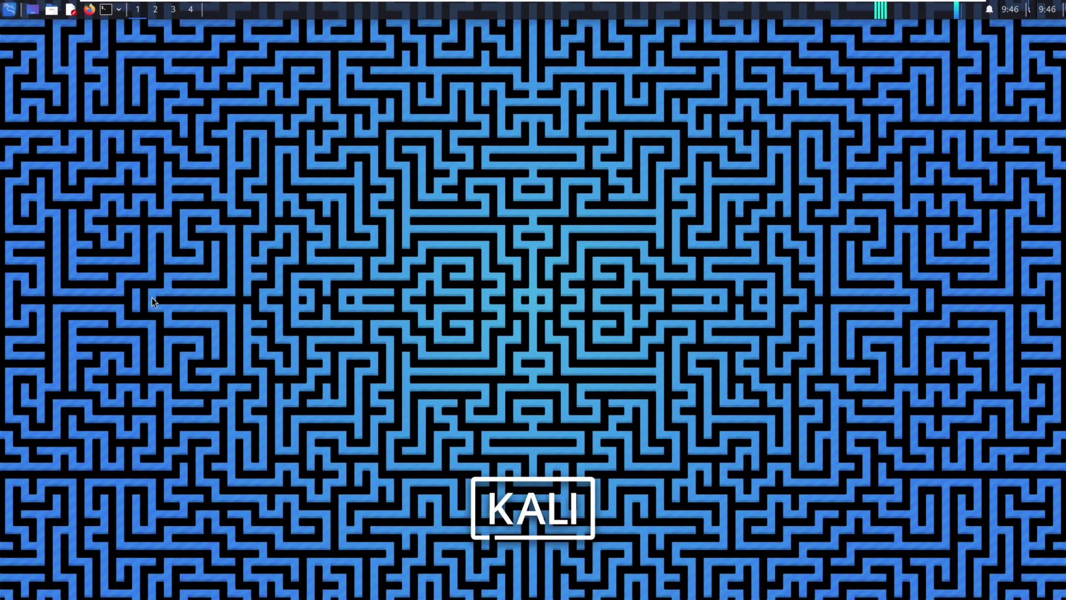
# - Switch to the Notepad notes and read the "6. Customize Kali Linux for Your Needs" section, highlighting parts of its lines
pyautogui.moveTo(612, 5)
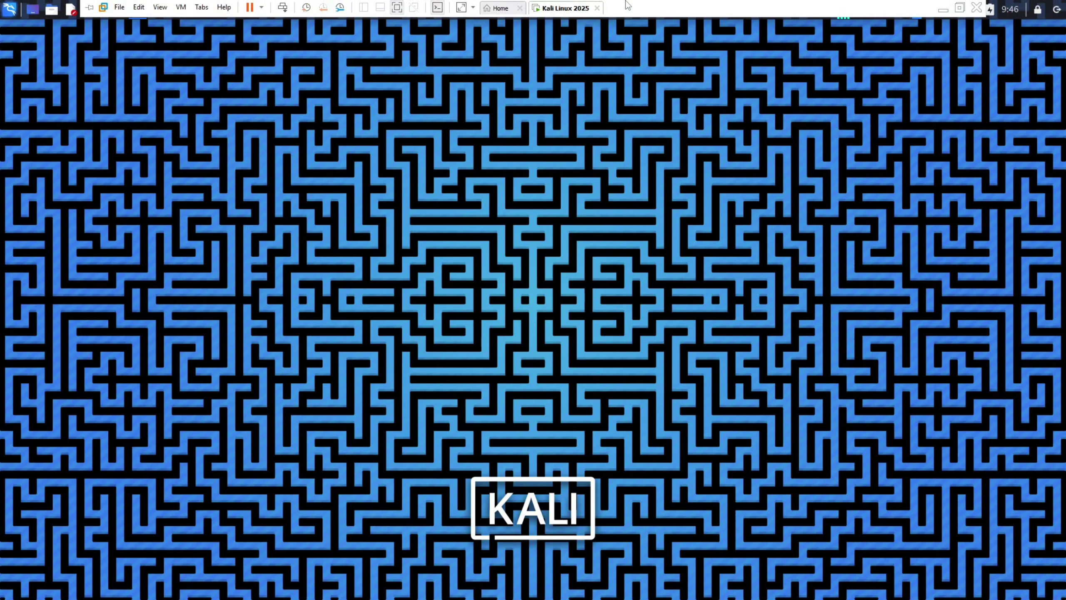
pyautogui.hotkey('alt', 'Tab')
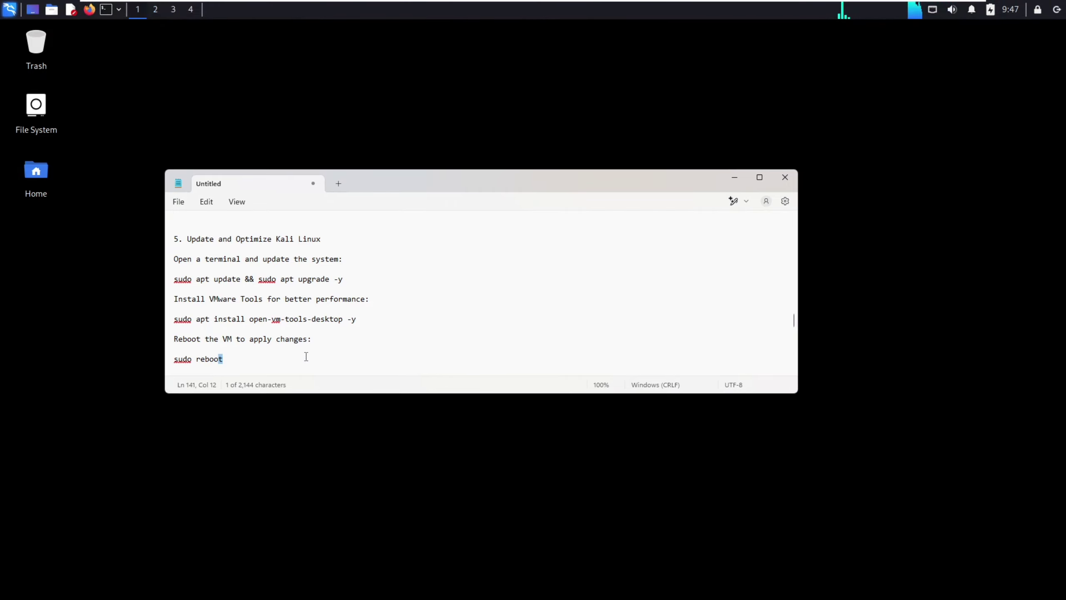
pyautogui.scroll(-3, 306, 356)
pyautogui.scroll(-5, 306, 356)
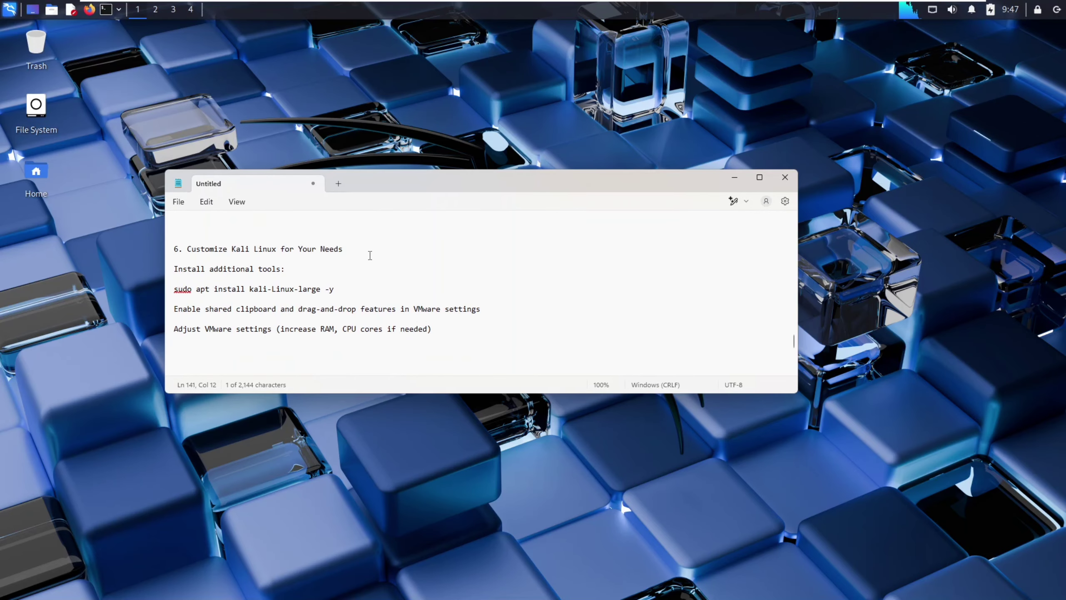
pyautogui.tripleClick(354, 246)
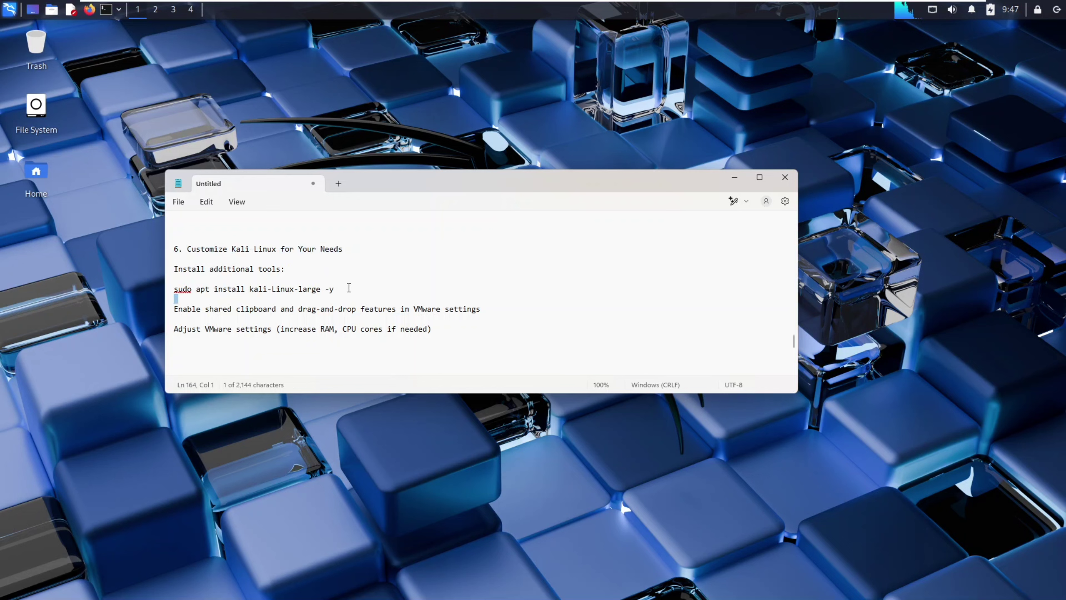
pyautogui.tripleClick(275, 282)
pyautogui.click(496, 307)
pyautogui.moveTo(472, 307); pyautogui.dragTo(175, 323)
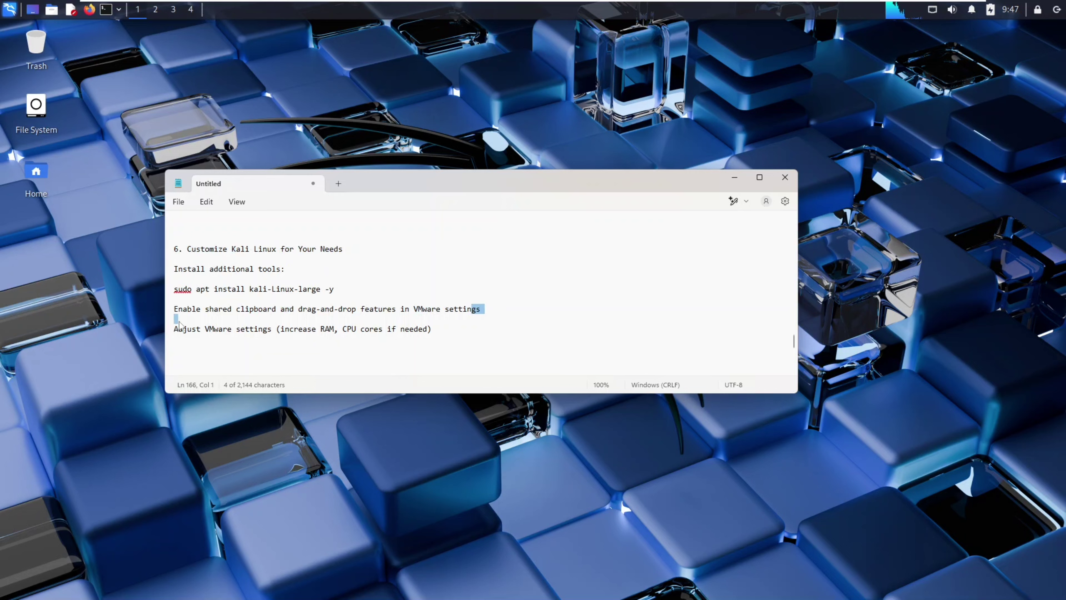
pyautogui.click(176, 313)
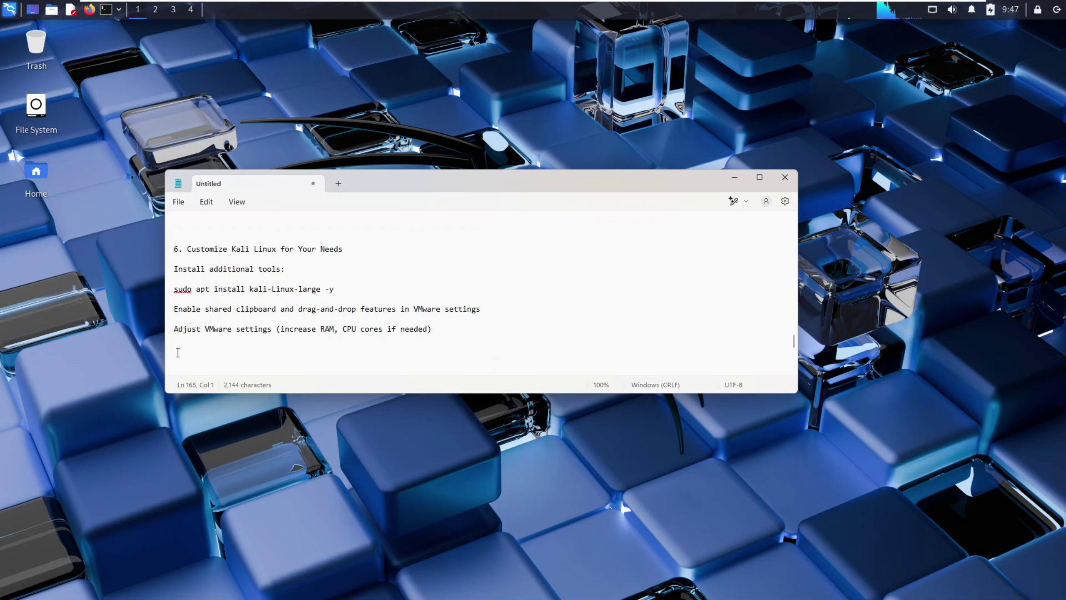
pyautogui.moveTo(177, 351); pyautogui.dragTo(261, 339)
pyautogui.moveTo(356, 331); pyautogui.dragTo(174, 330)
pyautogui.moveTo(345, 249); pyautogui.dragTo(347, 257)
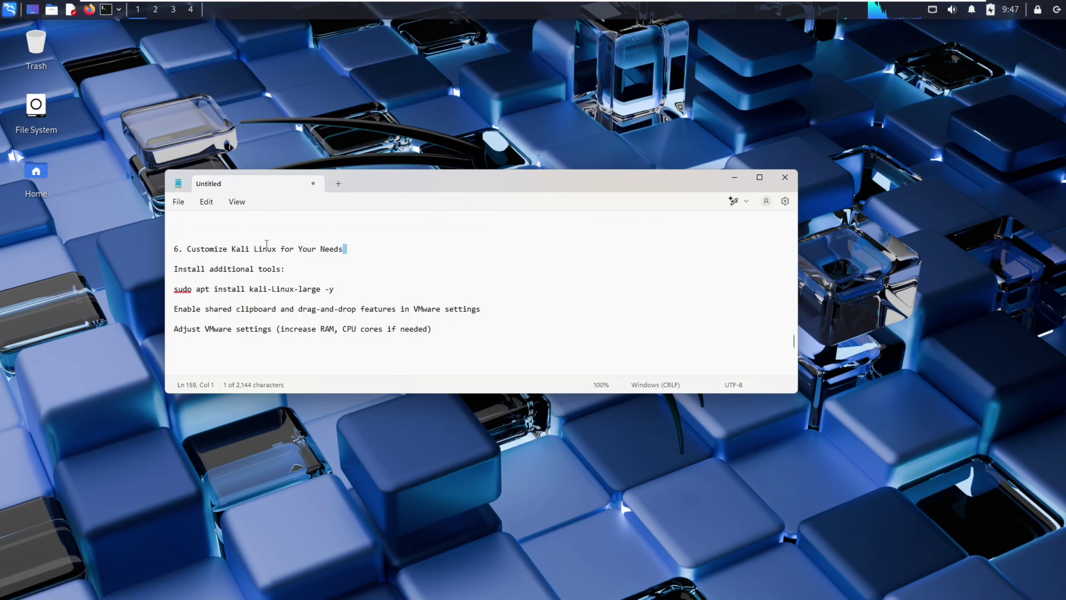
pyautogui.moveTo(288, 273); pyautogui.dragTo(174, 269)
pyautogui.moveTo(335, 289); pyautogui.dragTo(172, 290)
pyautogui.click(423, 309)
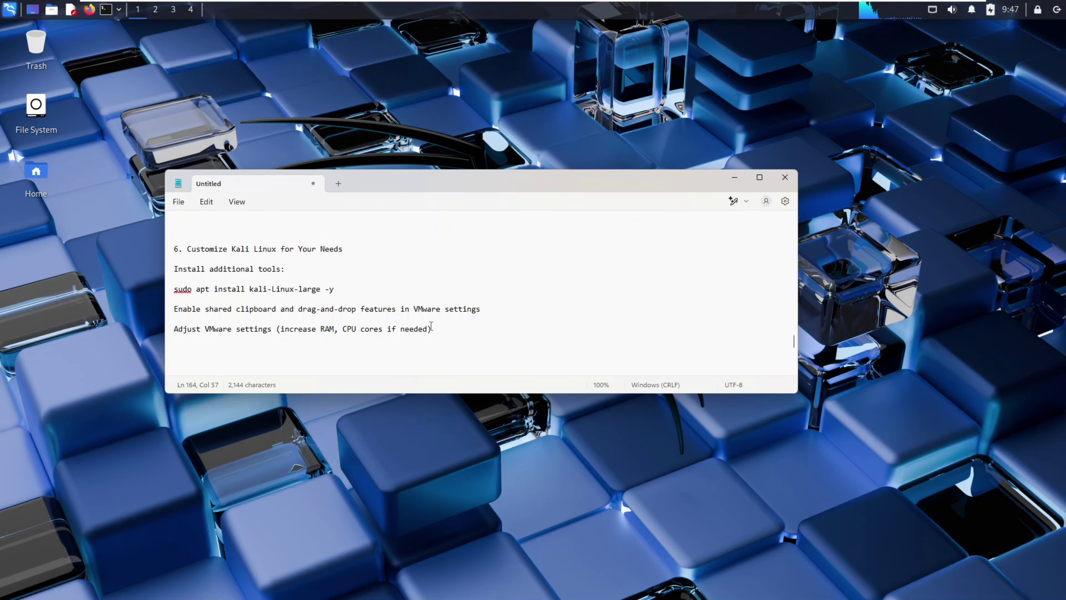
# - Read the "7. Take a Snapshot (Optional but Recommended)" section of the notes, and minimize Notepad
pyautogui.scroll(-1, 431, 326)
pyautogui.scroll(-5, 430, 326)
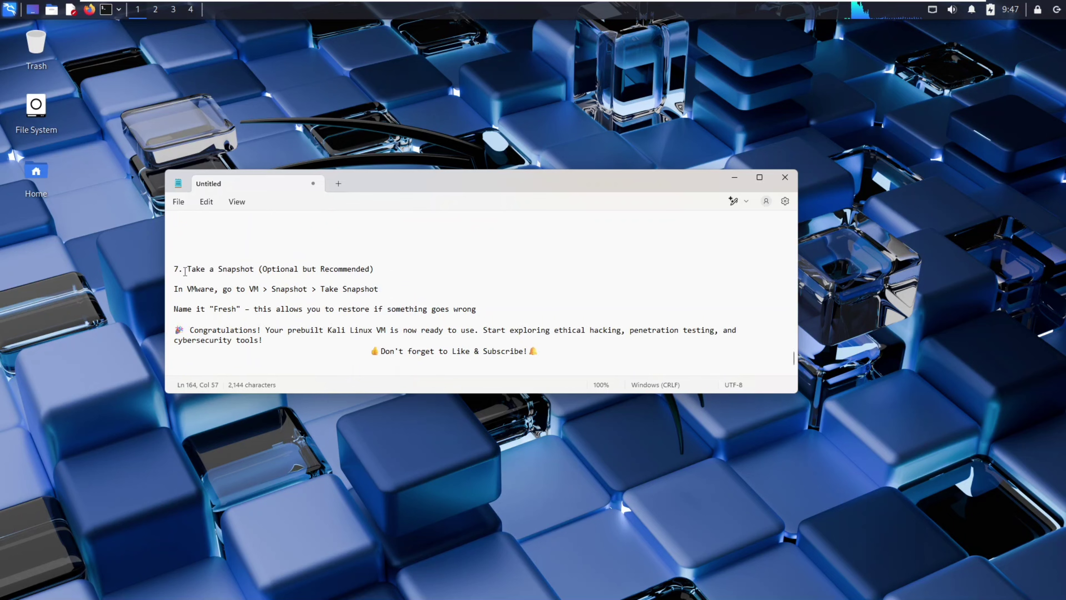
pyautogui.moveTo(183, 269); pyautogui.dragTo(269, 278)
pyautogui.click(400, 266)
pyautogui.click(737, 178)
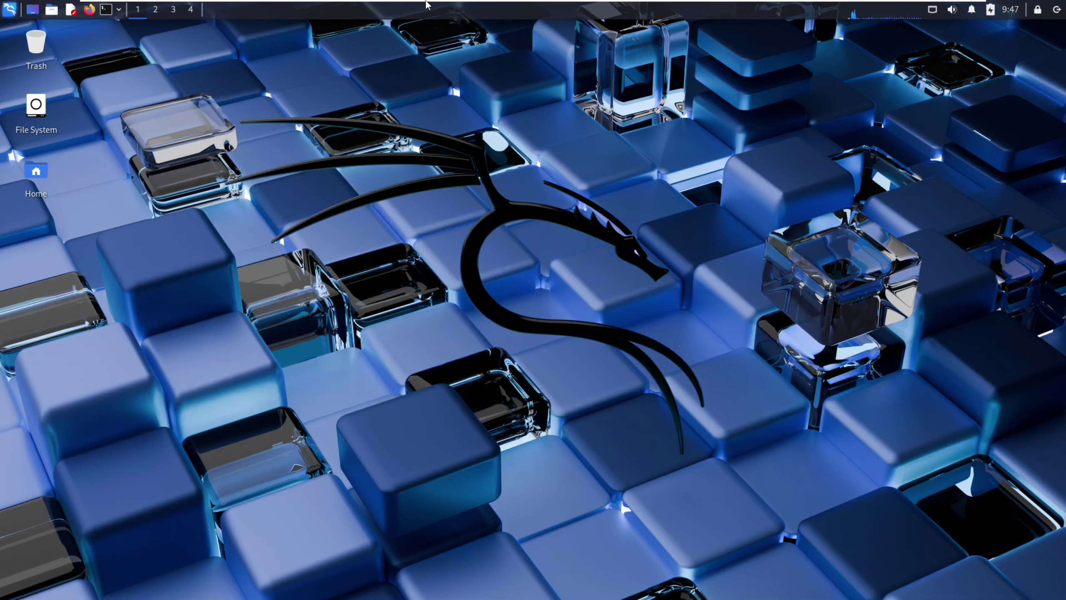
# - Exit the virtual machine's full-screen view and power off the Kali Linux 2025 VM
pyautogui.click(397, 7)
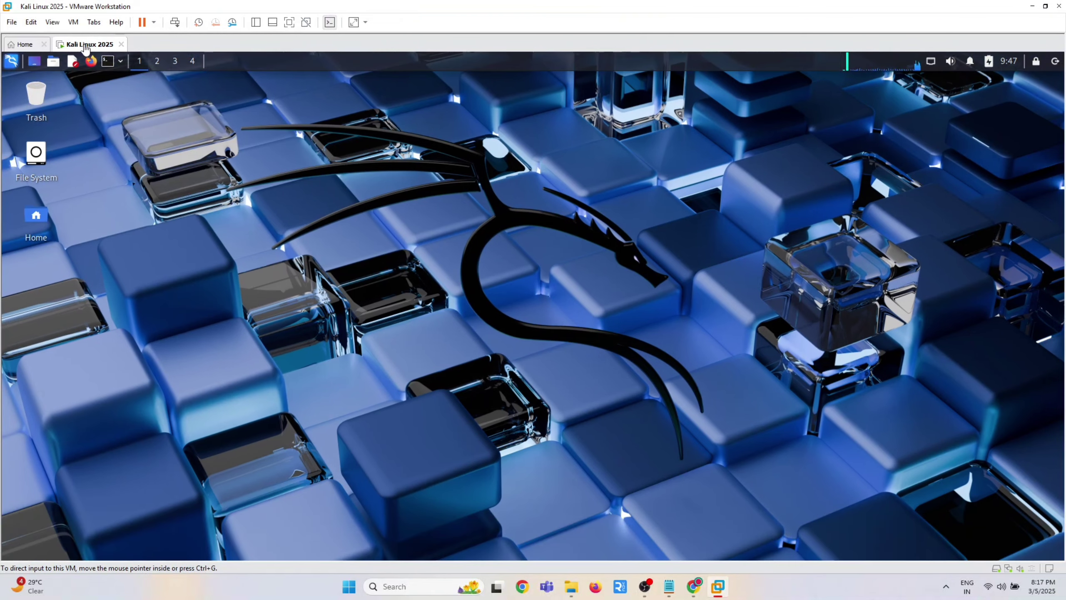
pyautogui.rightClick(86, 49)
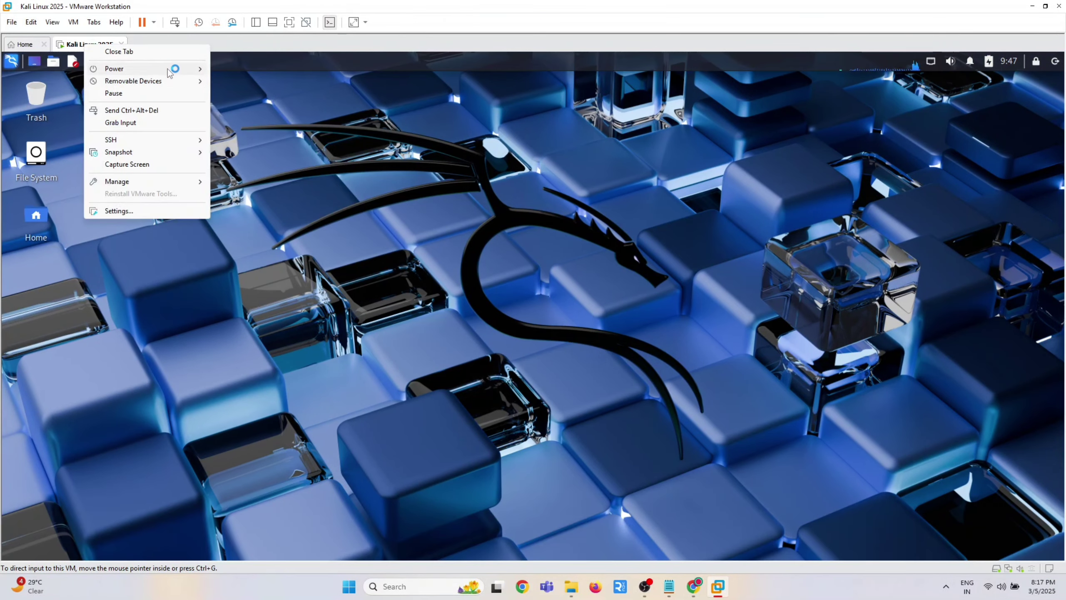
pyautogui.moveTo(170, 70)
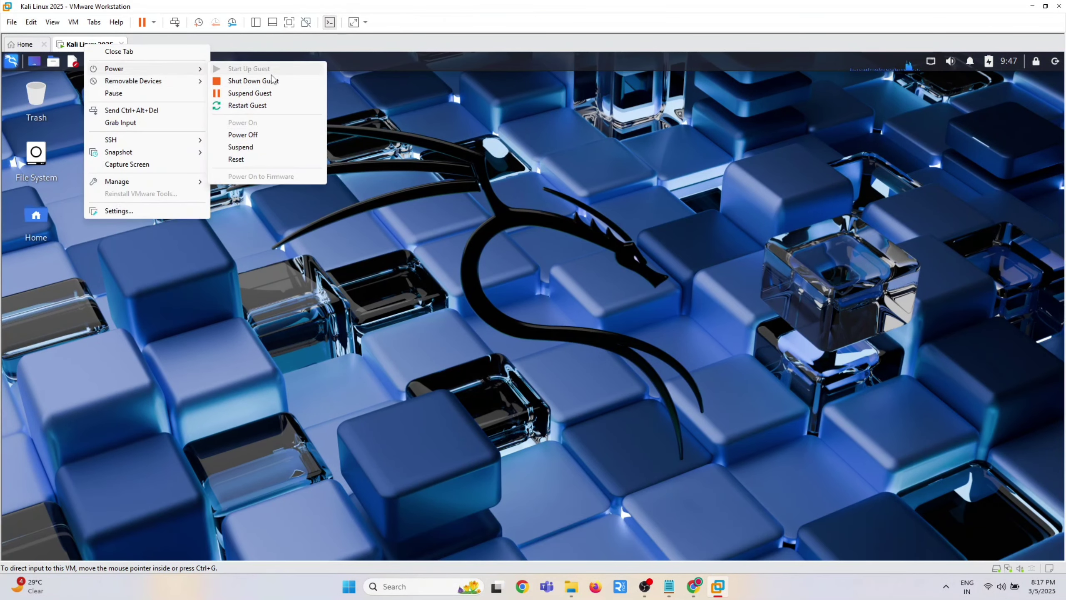
pyautogui.click(259, 133)
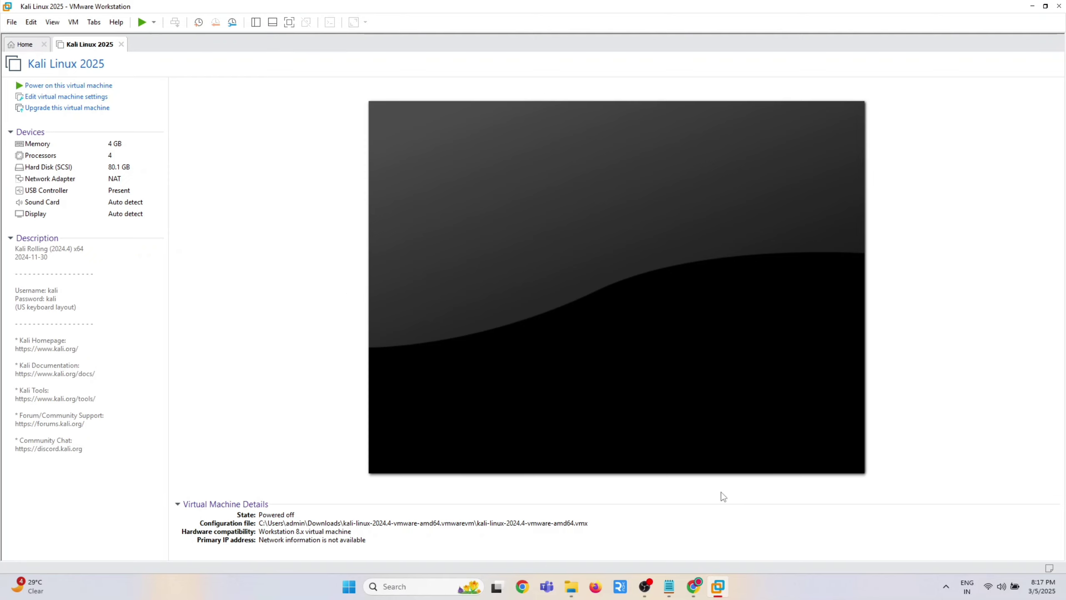
# - Consult the snapshot instructions in the Notepad notes and take a snapshot of the powered-off Kali Linux 2025 VM named "Fresh"
pyautogui.click(669, 588)
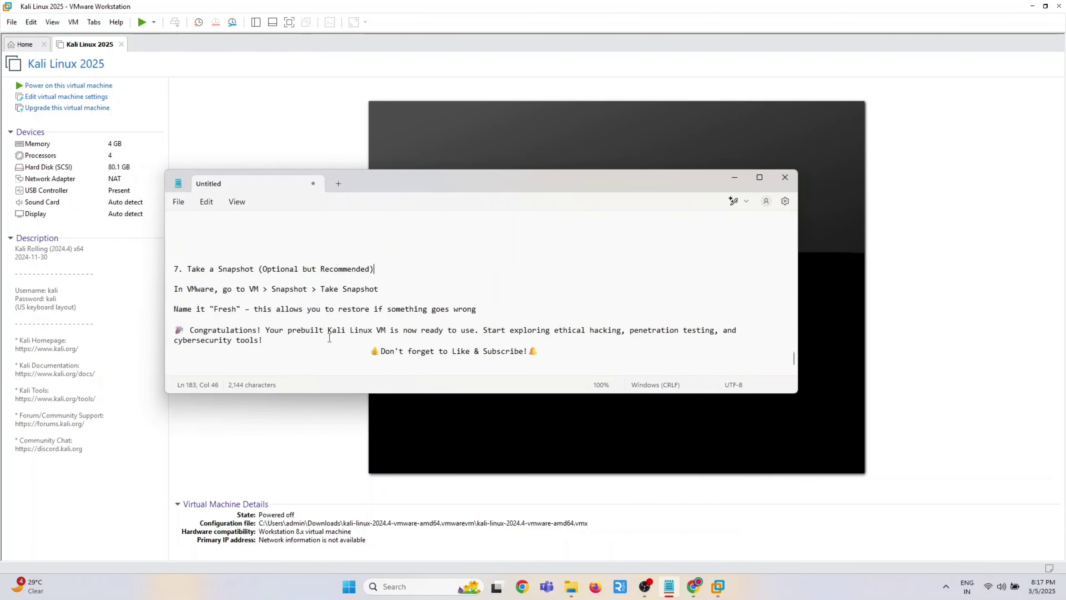
pyautogui.tripleClick(227, 268)
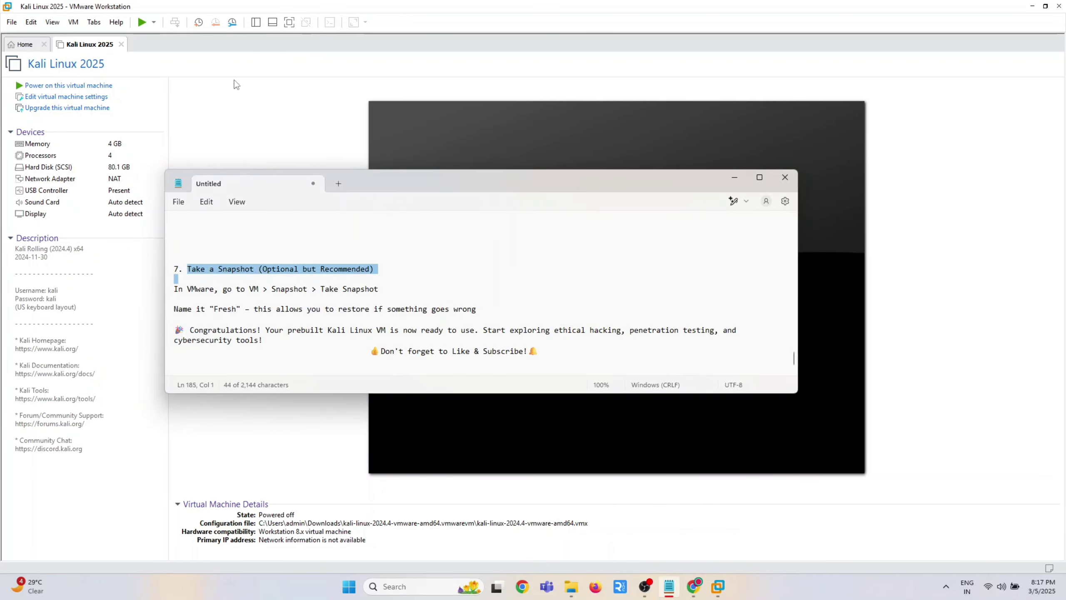
pyautogui.click(211, 53)
pyautogui.click(199, 22)
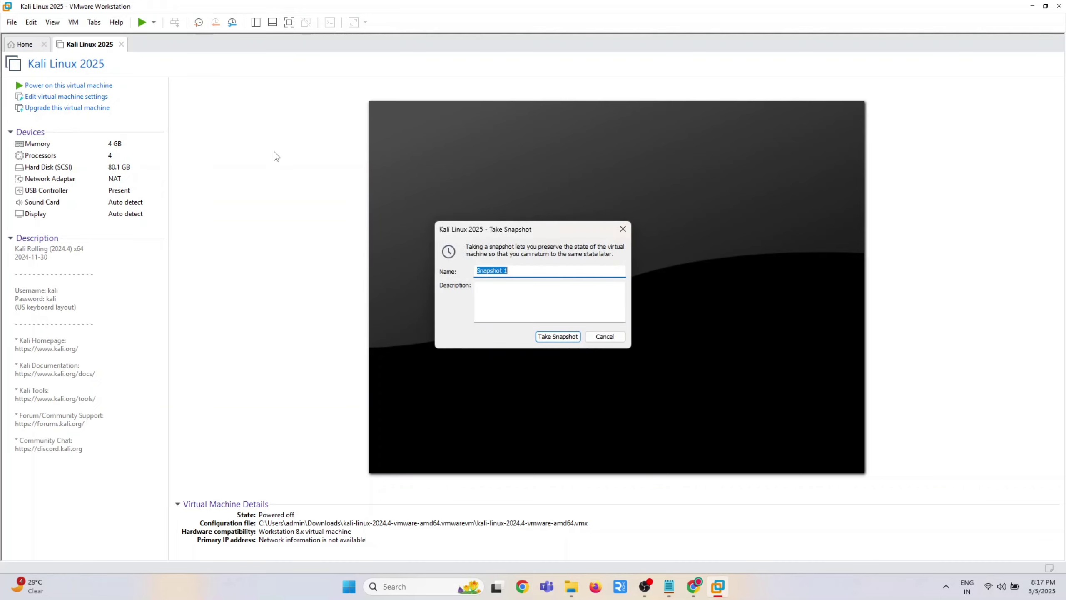
pyautogui.click(670, 586)
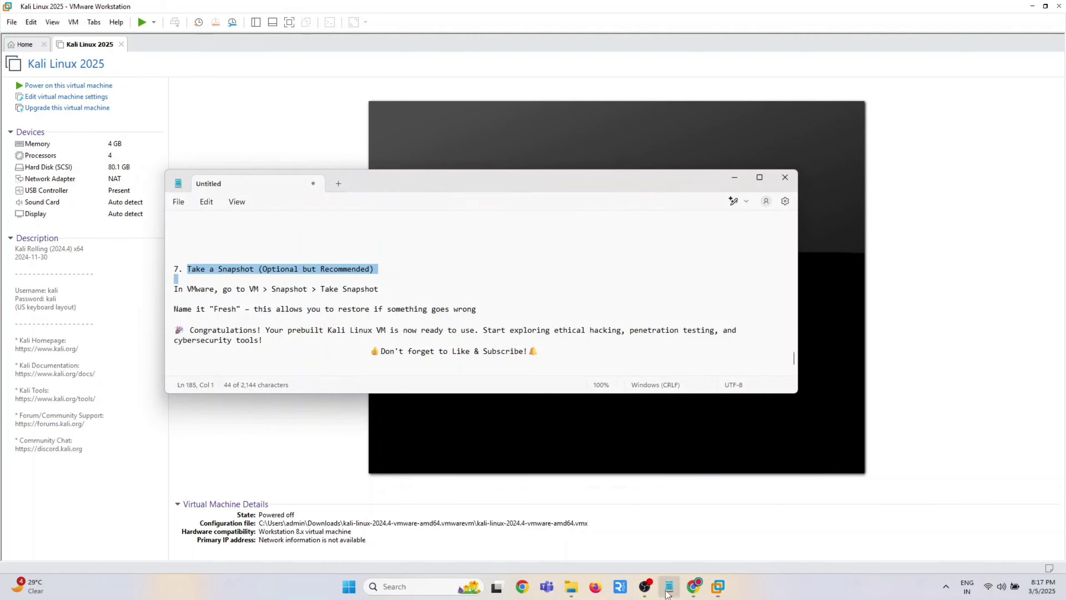
pyautogui.moveTo(205, 289); pyautogui.dragTo(380, 294)
pyautogui.click(233, 320)
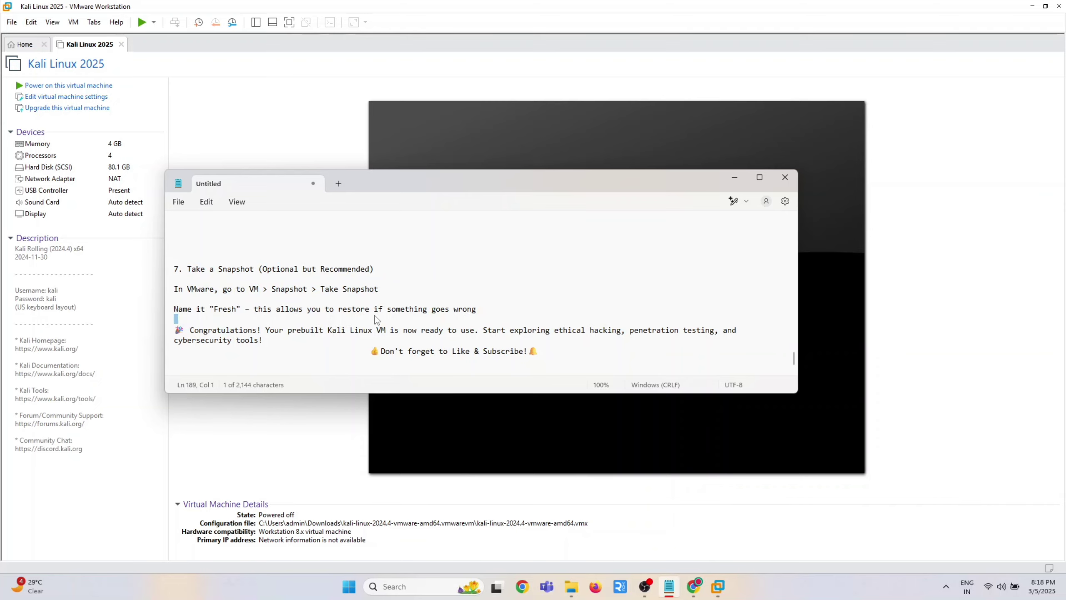
pyautogui.click(734, 177)
pyautogui.hotkey('ctrl', 'm')
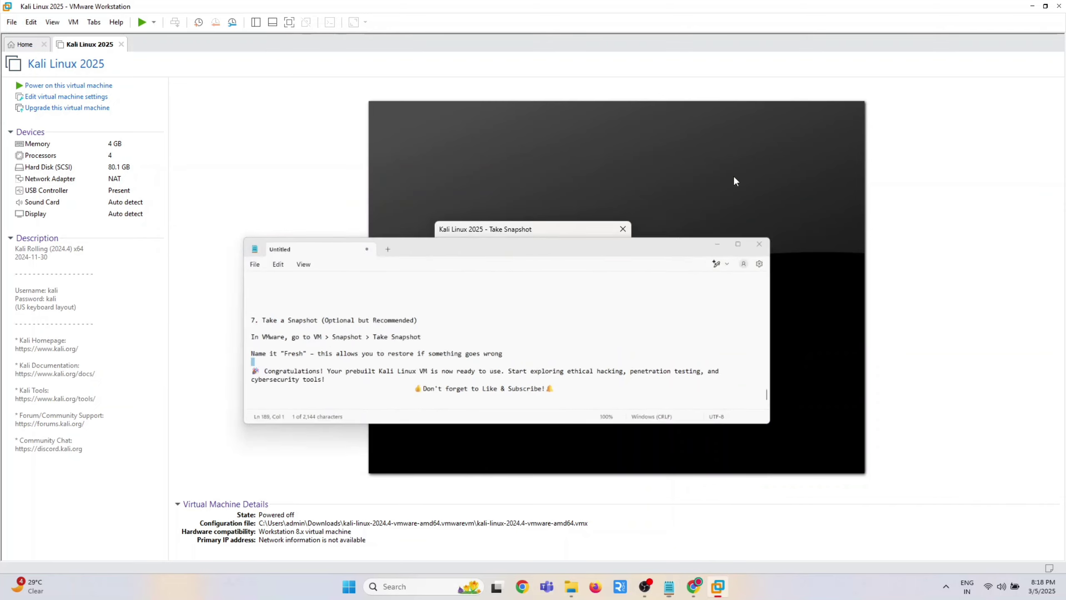
pyautogui.write('Fresh')
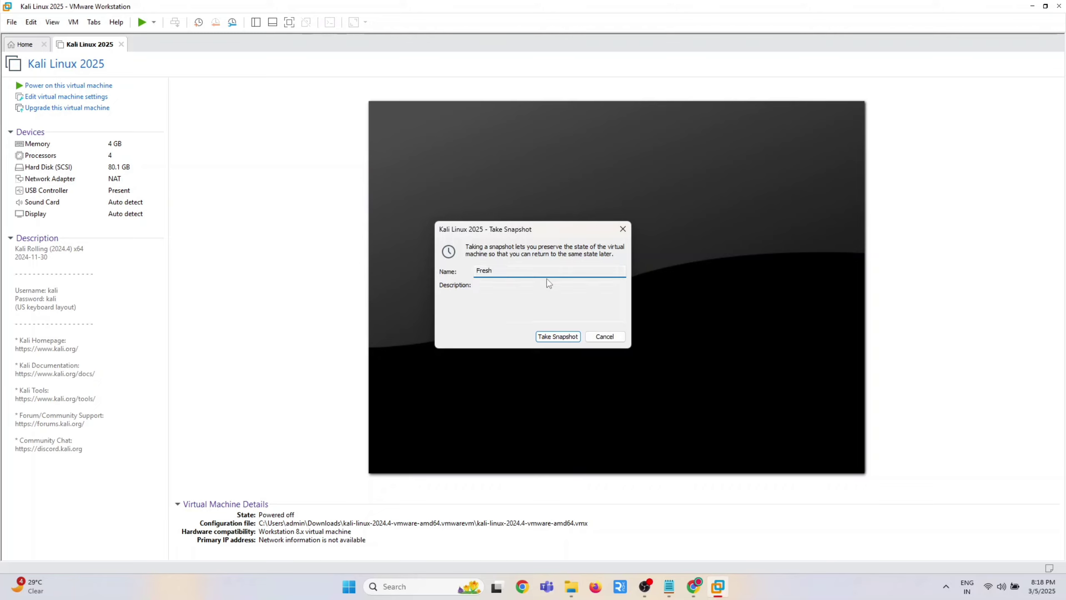
pyautogui.press('Return')
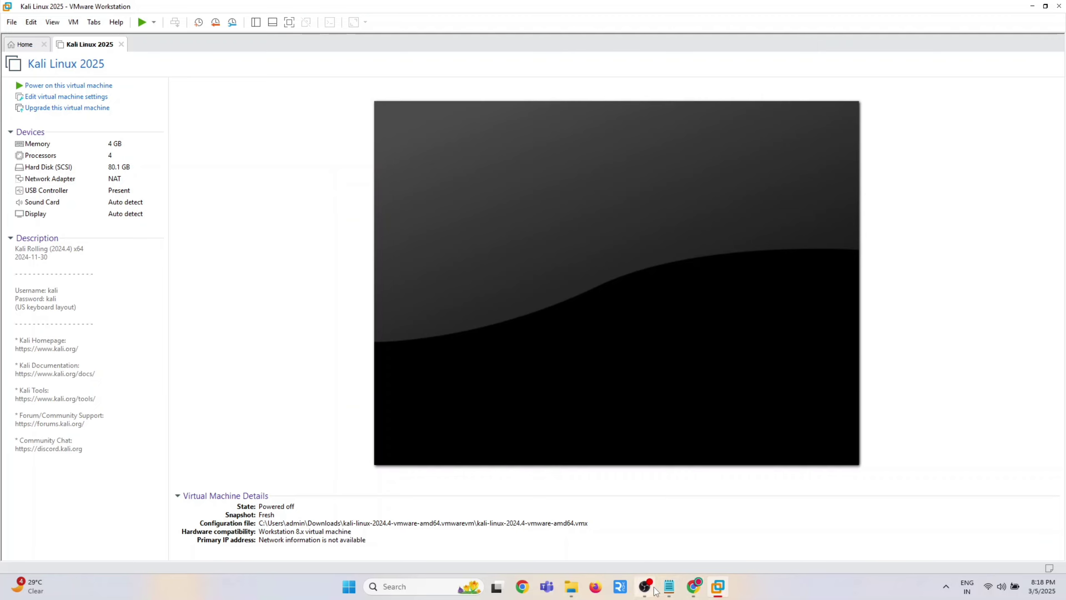
# - Switch to the Notepad notes and read the restore remark and closing lines under the snapshot section, highlighting the "Like & Subscribe" line
pyautogui.click(669, 586)
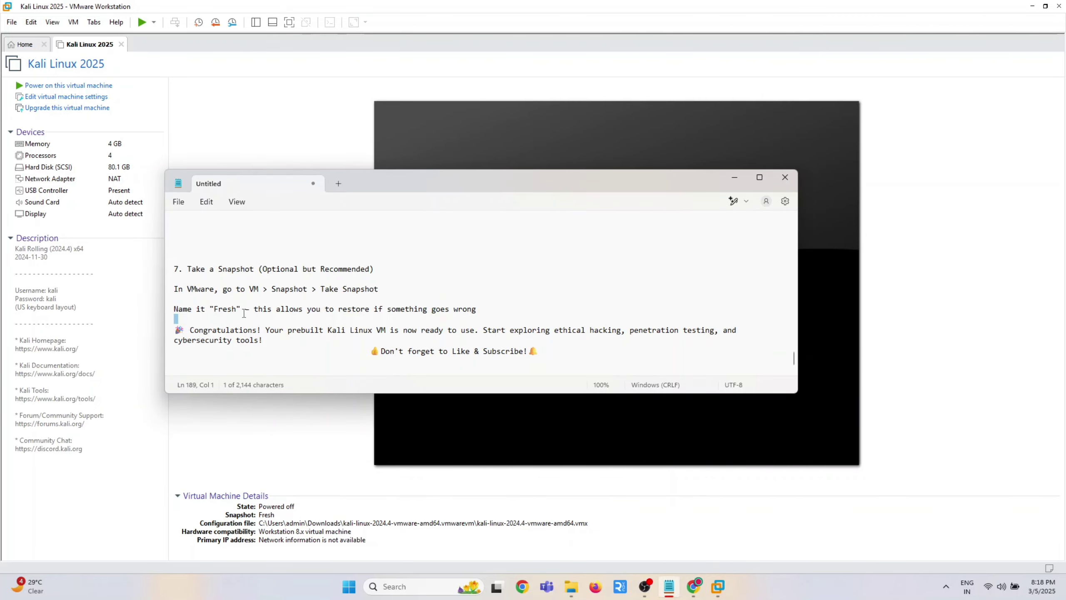
pyautogui.moveTo(271, 309); pyautogui.dragTo(424, 310)
pyautogui.moveTo(179, 338); pyautogui.dragTo(356, 342)
pyautogui.click(356, 342)
pyautogui.moveTo(372, 341); pyautogui.dragTo(538, 356)
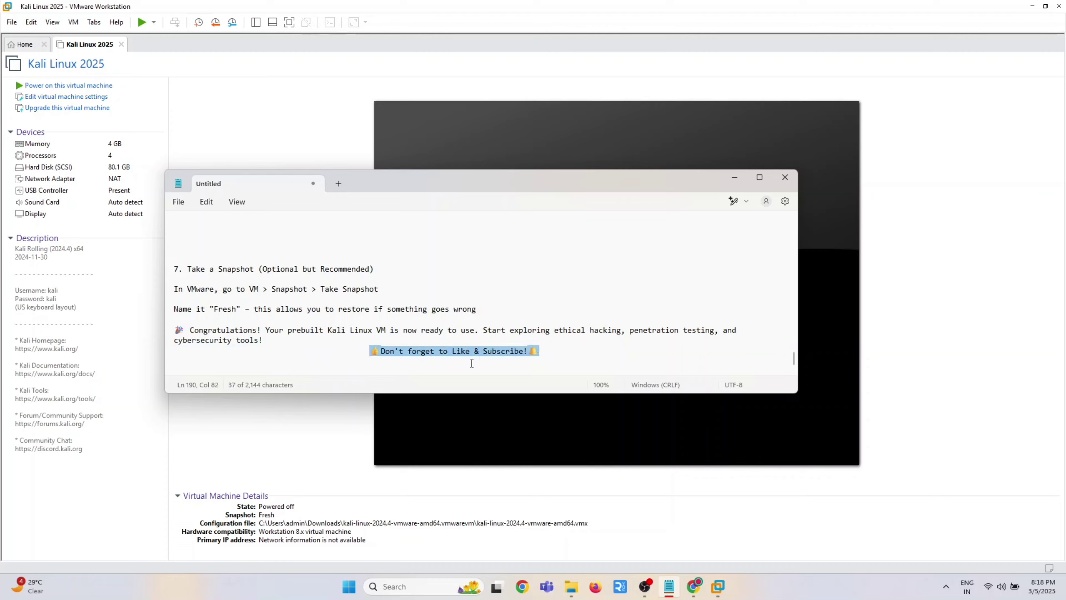